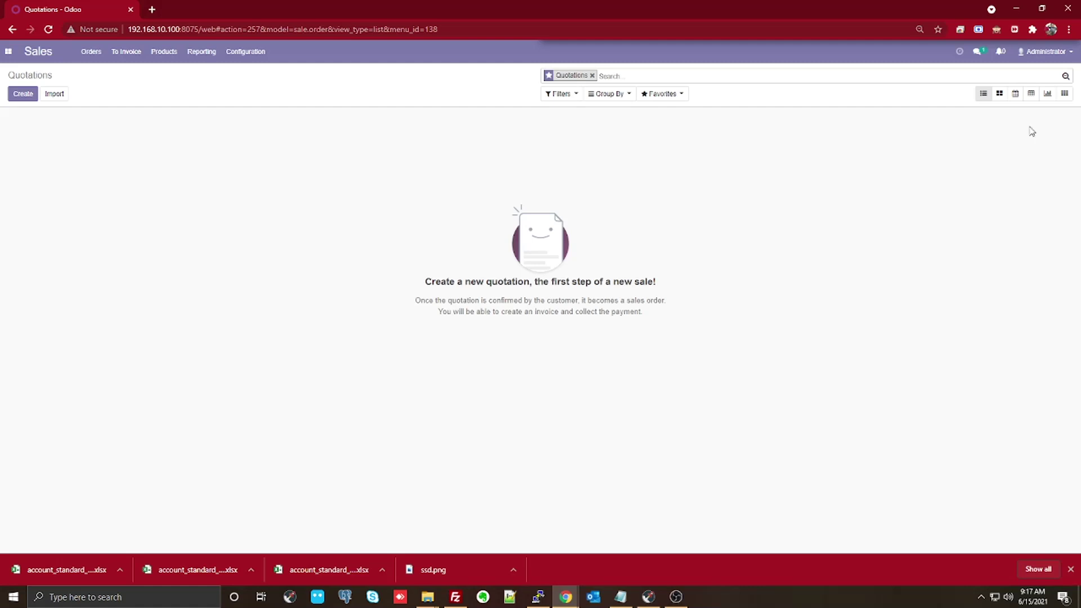
Open the list of pricelists in the Sales application
{"action": "left_click", "coordinate": [9, 53]}
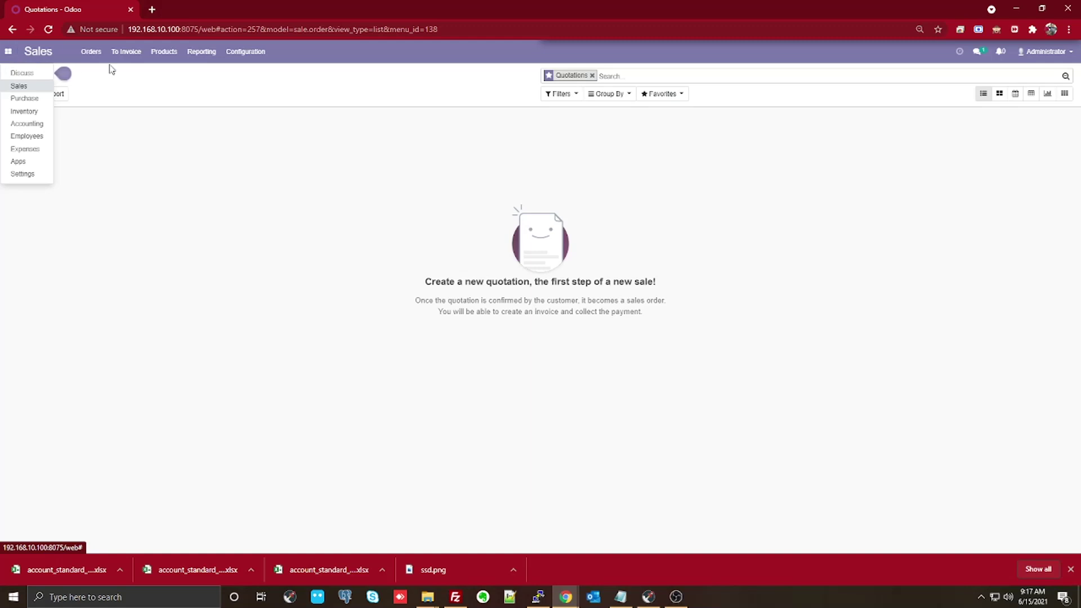
{"action": "left_click", "coordinate": [8, 52]}
{"action": "left_click", "coordinate": [8, 51]}
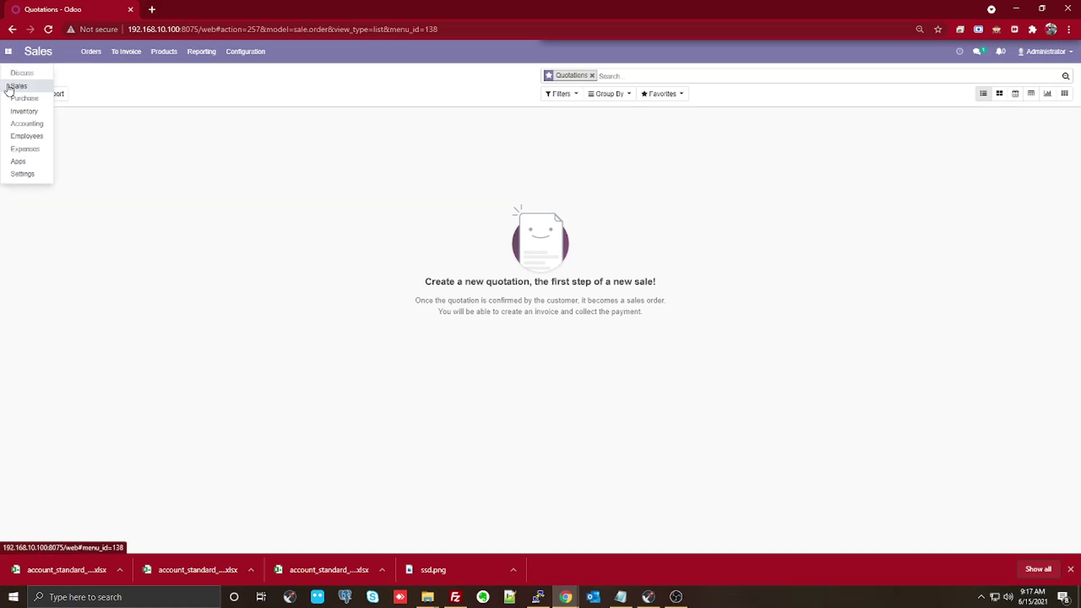
{"action": "left_click", "coordinate": [16, 89]}
{"action": "left_click", "coordinate": [162, 61]}
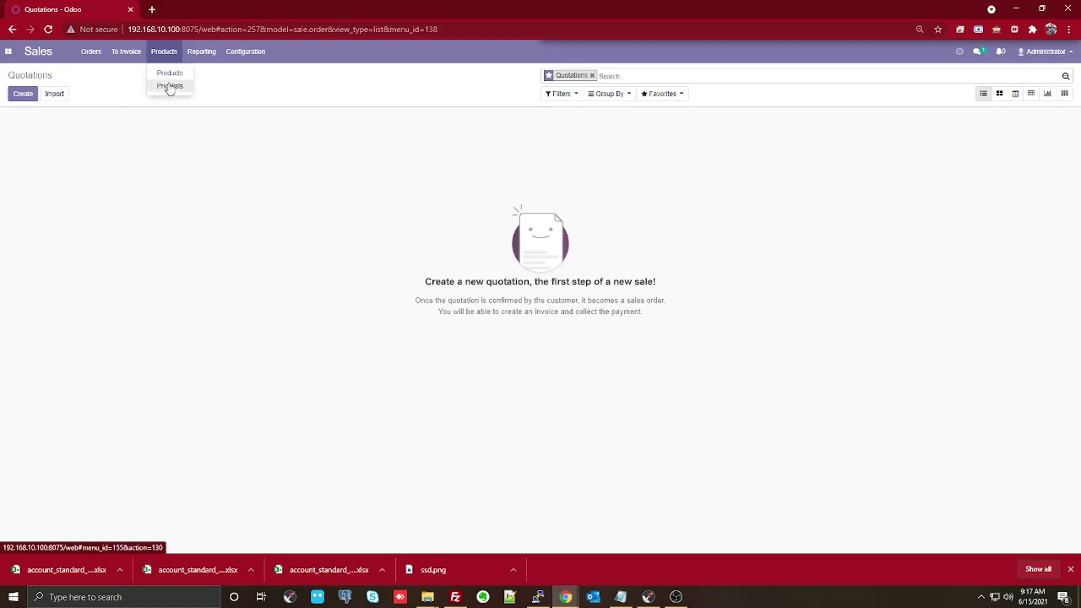
{"action": "left_click", "coordinate": [169, 87]}
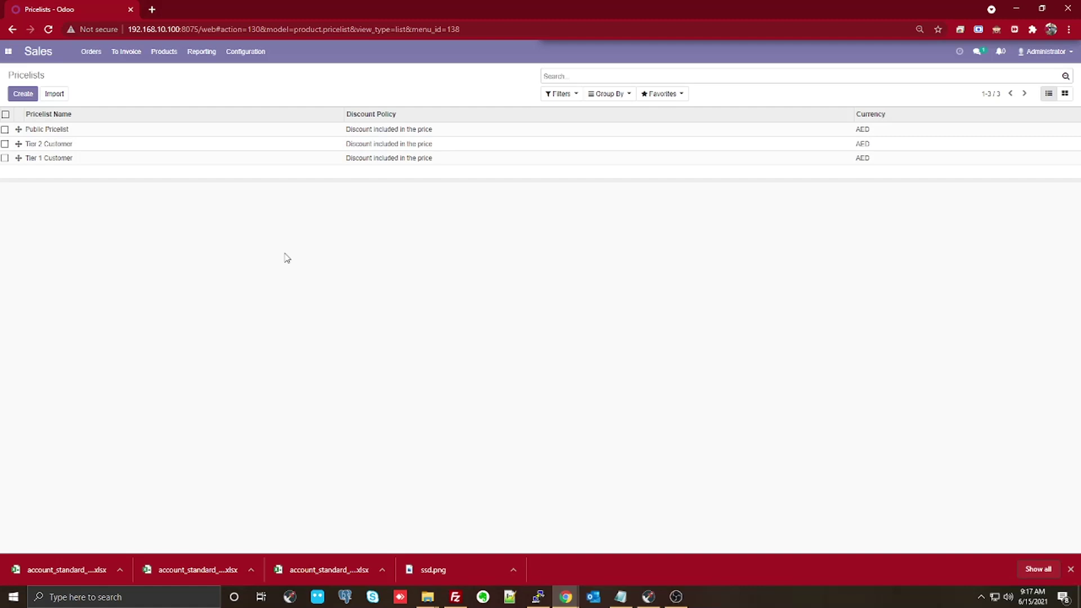
In a duplicate browser tab, open the AZUS Motherboard with Rayzen 3000 product and check its sales price
{"action": "right_click", "coordinate": [75, 13]}
{"action": "left_click", "coordinate": [116, 94]}
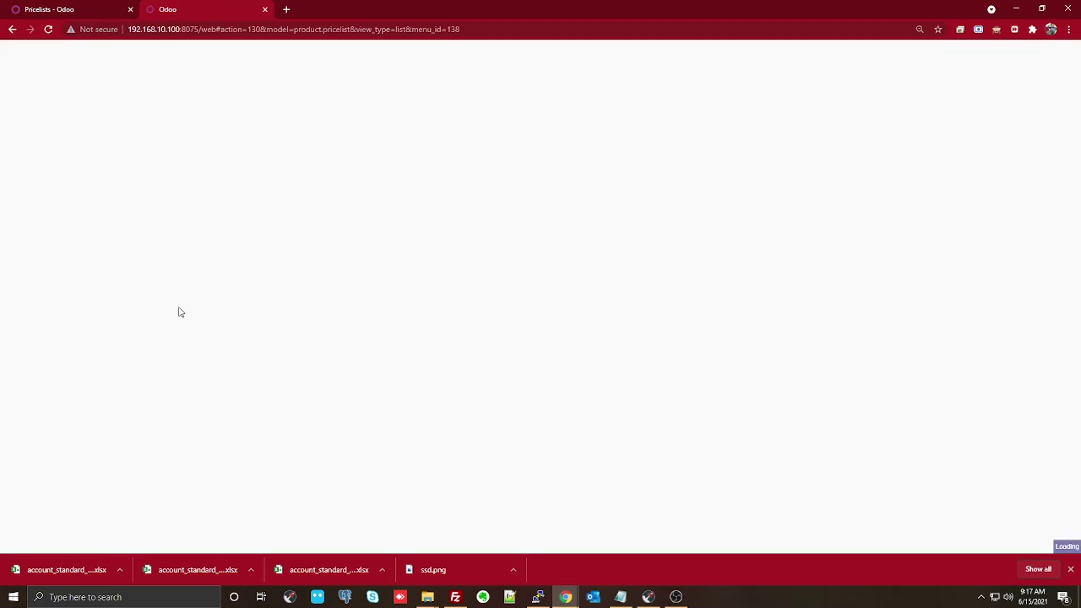
{"action": "left_click", "coordinate": [164, 52]}
{"action": "left_click", "coordinate": [167, 72]}
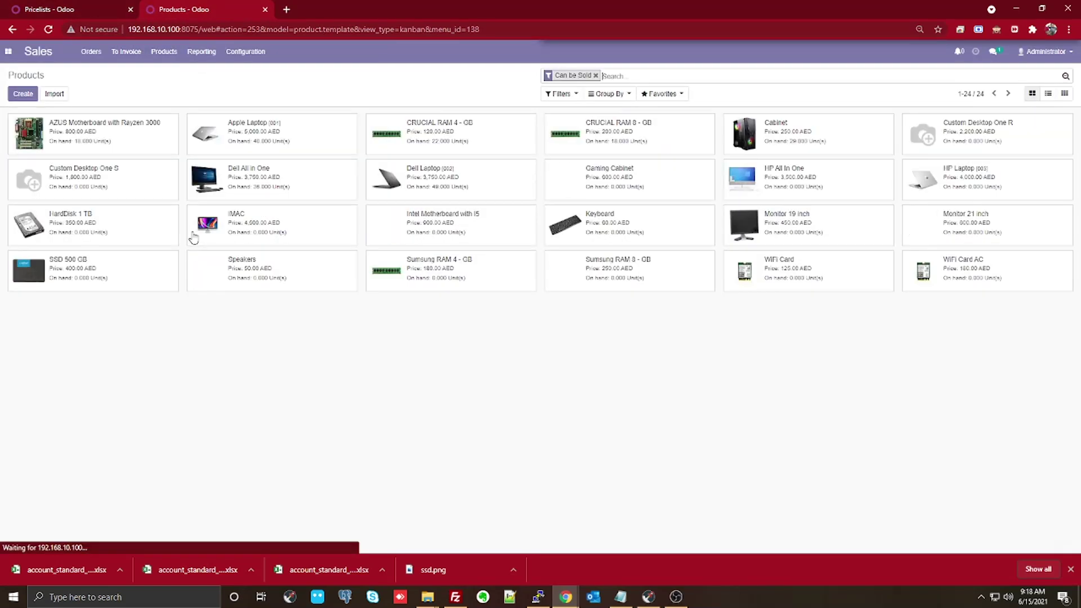
{"action": "left_click", "coordinate": [134, 155]}
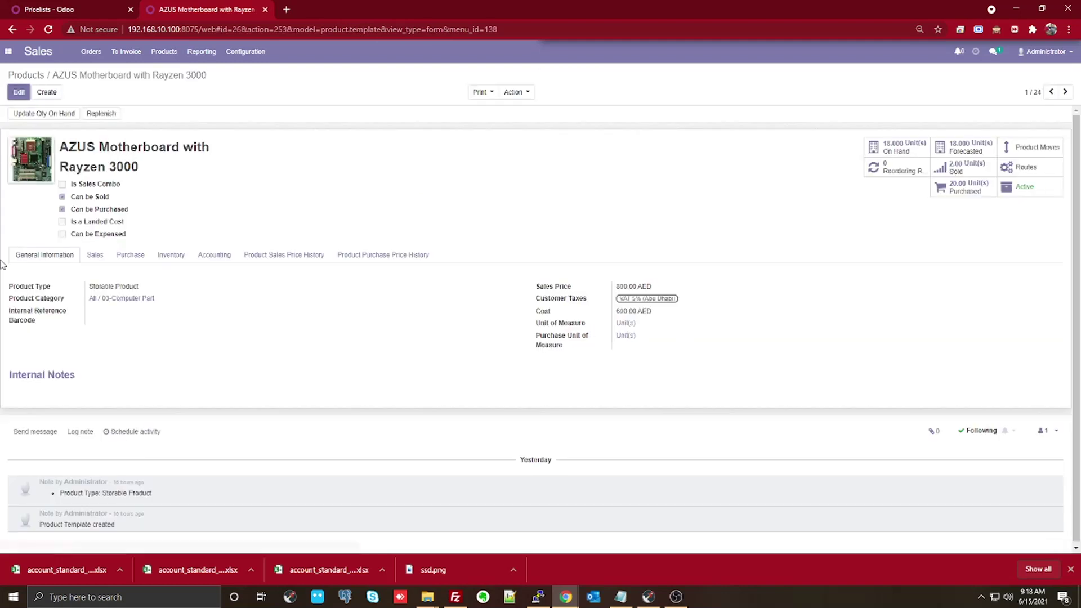
{"action": "left_click_drag", "start_coordinate": [540, 286], "coordinate": [641, 286]}
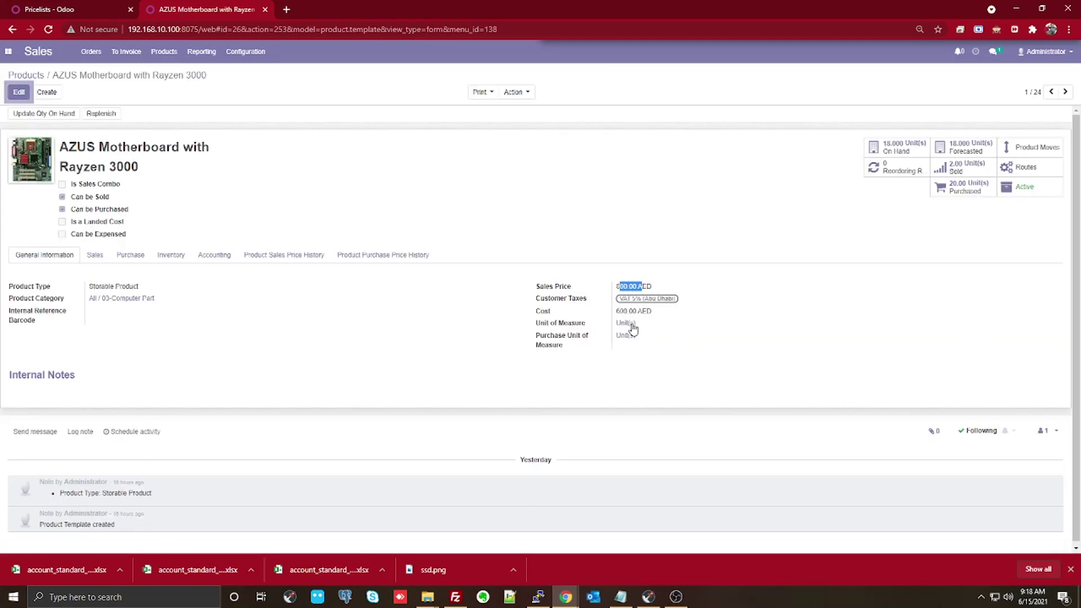
Back in the original tab, open the Sales settings and examine the two options under Multiple Sales Prices per Product
{"action": "left_click", "coordinate": [97, 16]}
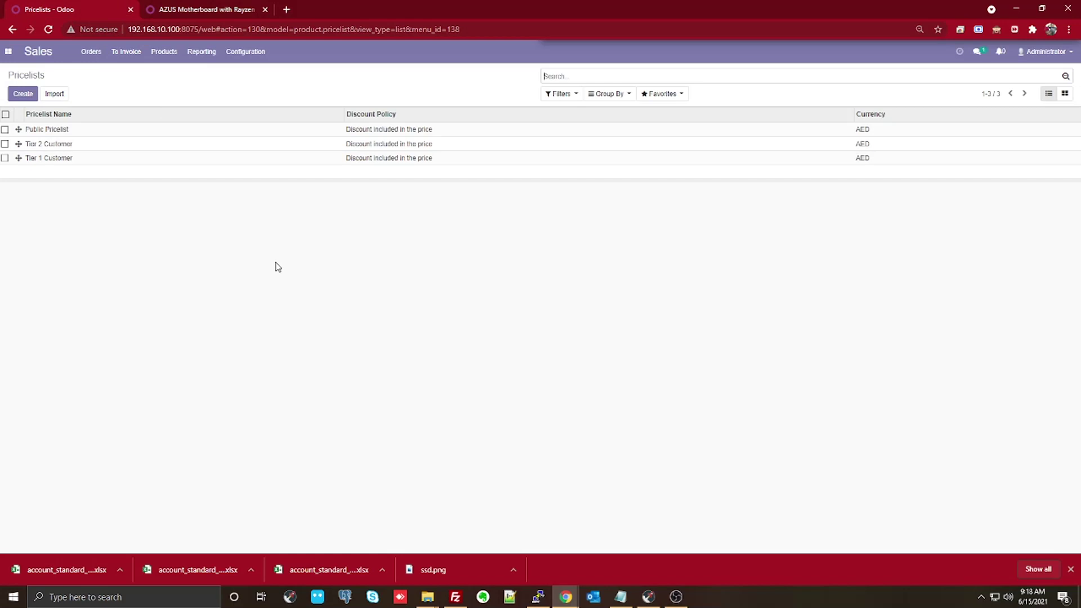
{"action": "left_click", "coordinate": [248, 52]}
{"action": "left_click", "coordinate": [258, 77]}
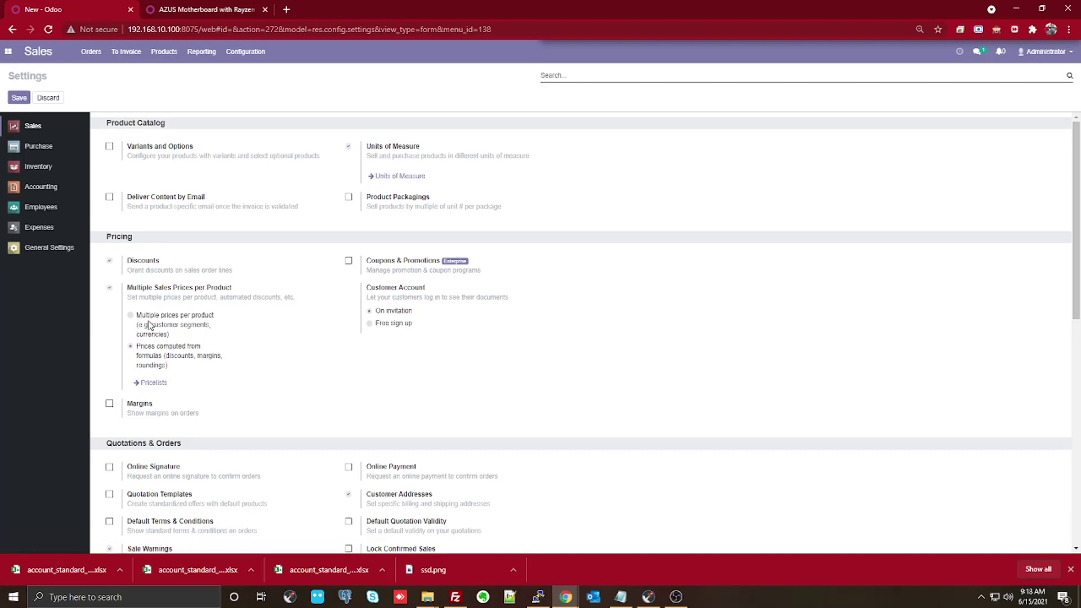
{"action": "left_click_drag", "start_coordinate": [198, 337], "coordinate": [152, 319]}
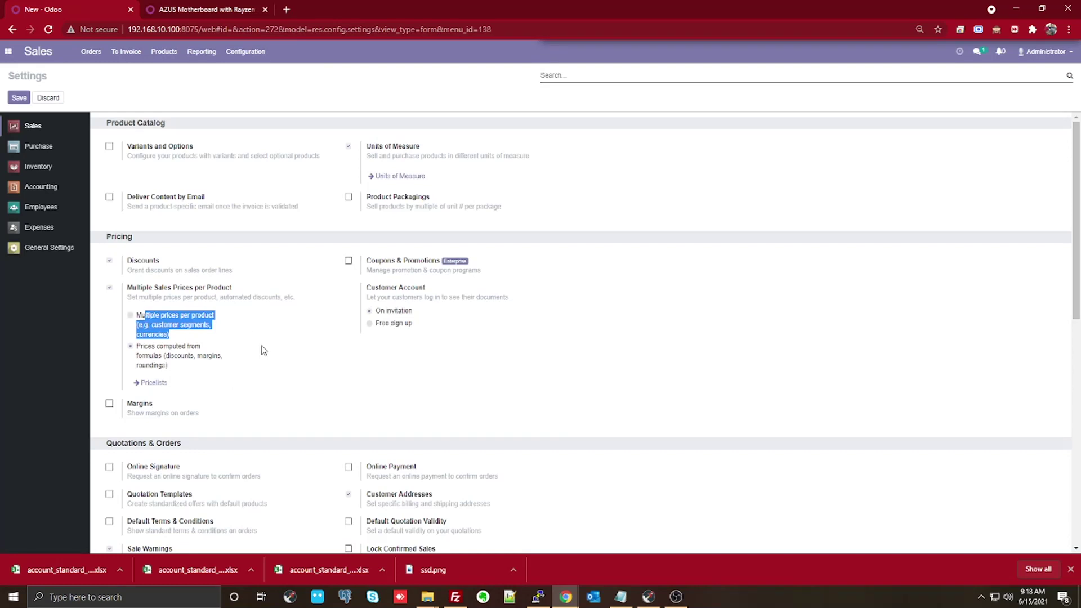
{"action": "left_click", "coordinate": [248, 372]}
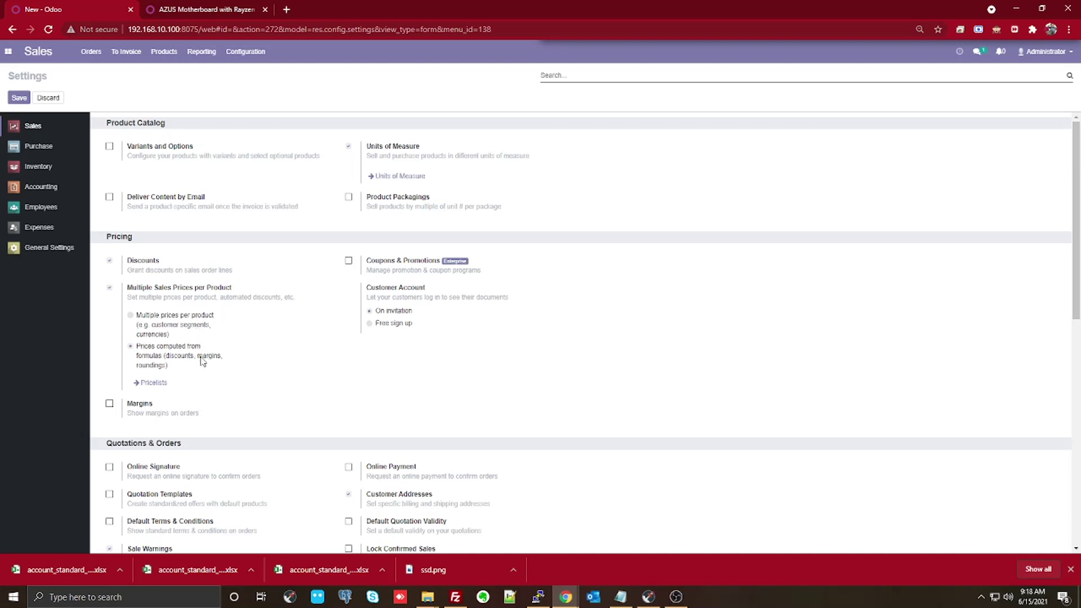
{"action": "mouse_move", "coordinate": [218, 367]}
{"action": "left_click_drag", "start_coordinate": [145, 346], "coordinate": [226, 357]}
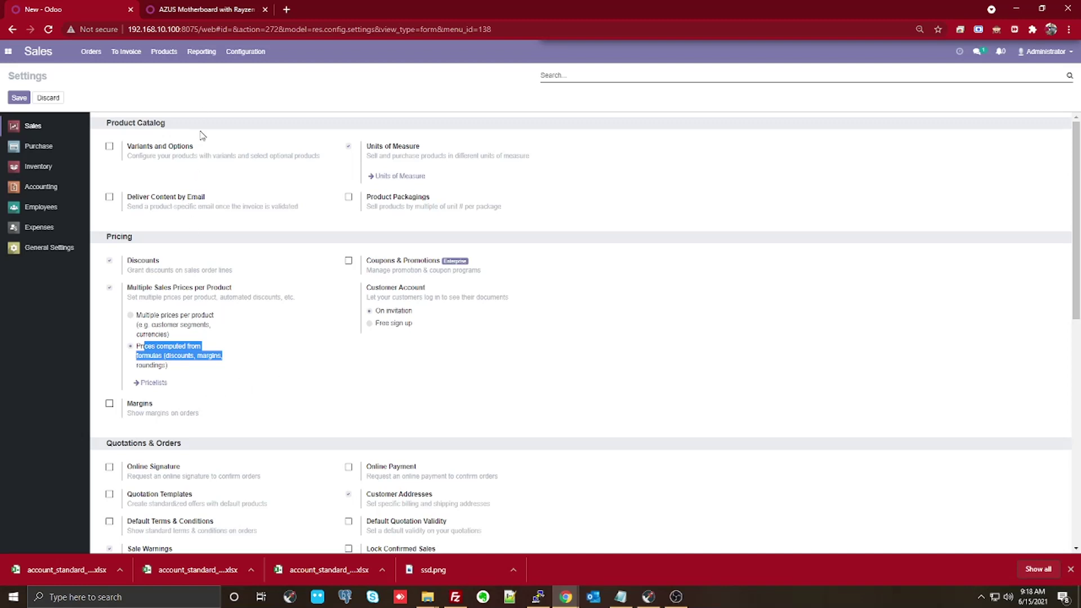
{"action": "left_click", "coordinate": [188, 359]}
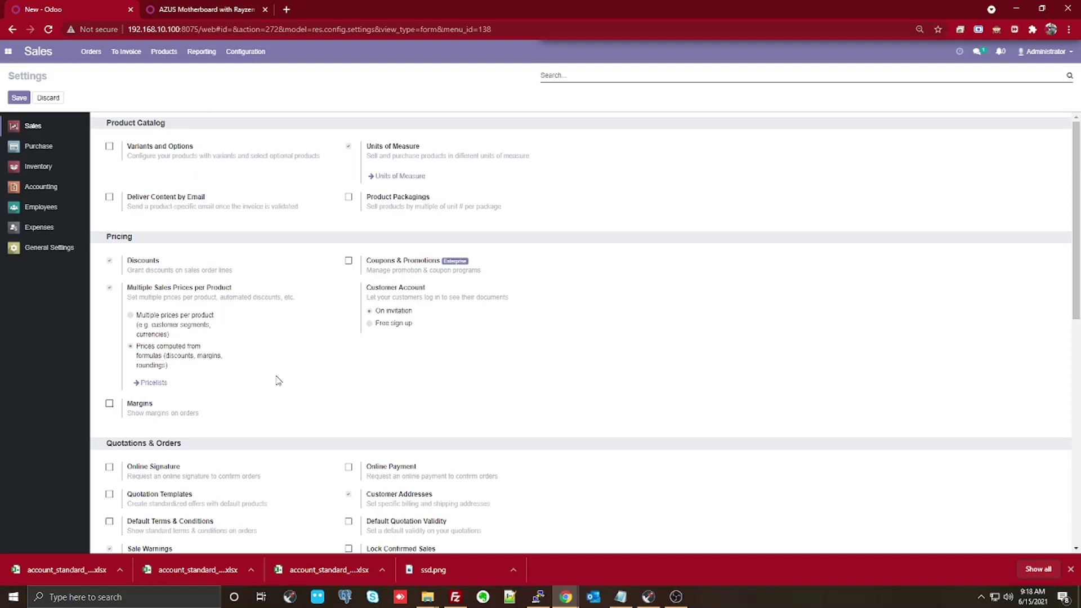
Review the AZUS motherboard's sales price again and return to the Sales settings
{"action": "left_click", "coordinate": [176, 8]}
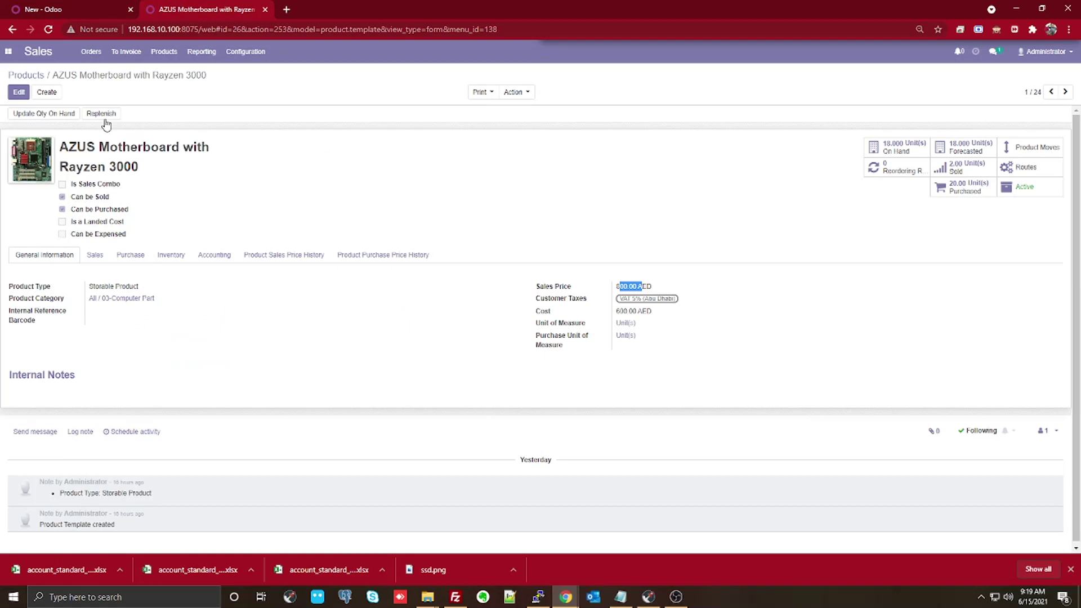
{"action": "triple_click", "coordinate": [626, 286]}
{"action": "left_click", "coordinate": [74, 10]}
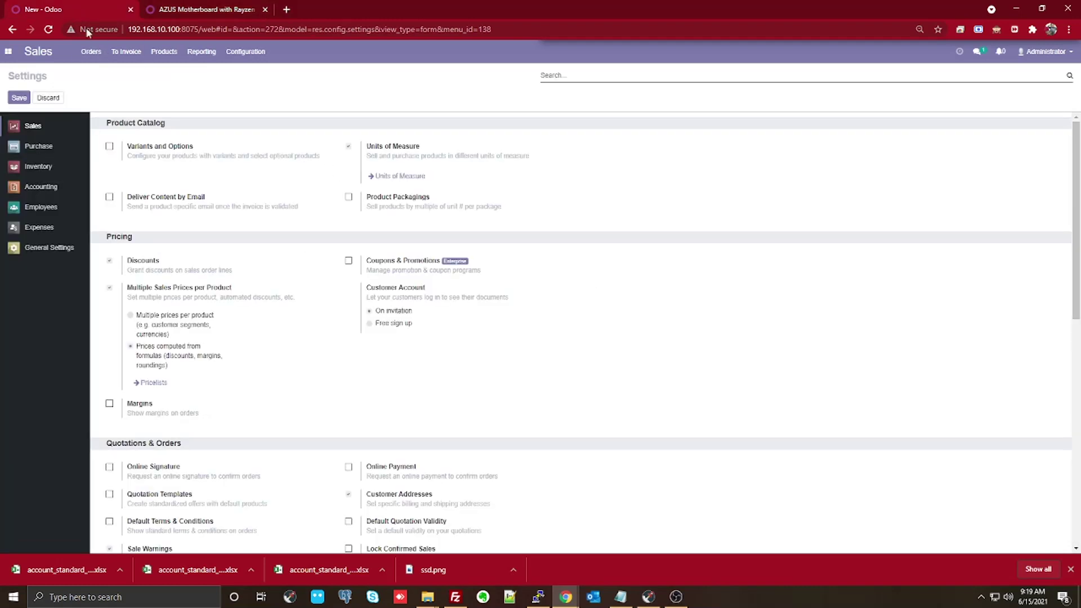
Create a new sales pricelist named UAE
{"action": "left_click", "coordinate": [174, 58]}
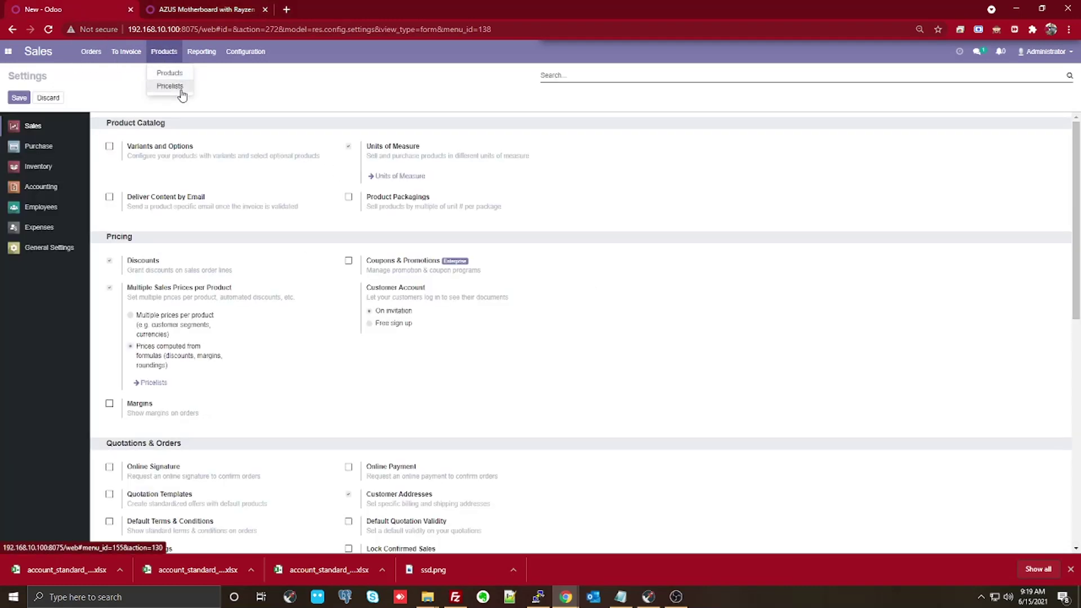
{"action": "left_click", "coordinate": [174, 87]}
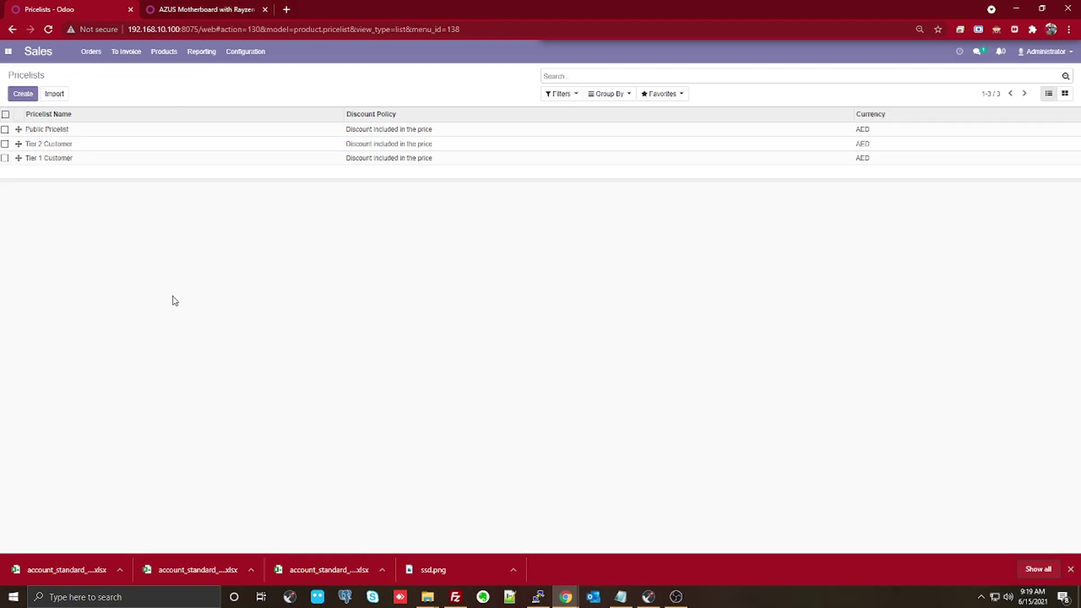
{"action": "left_click", "coordinate": [23, 94]}
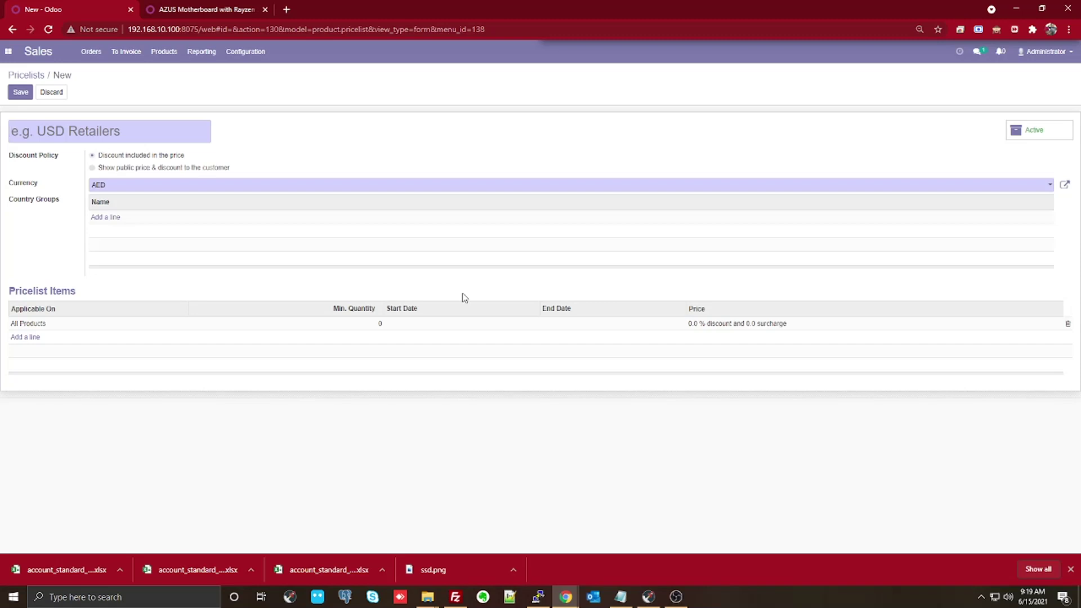
{"action": "type", "text": "UAE"}
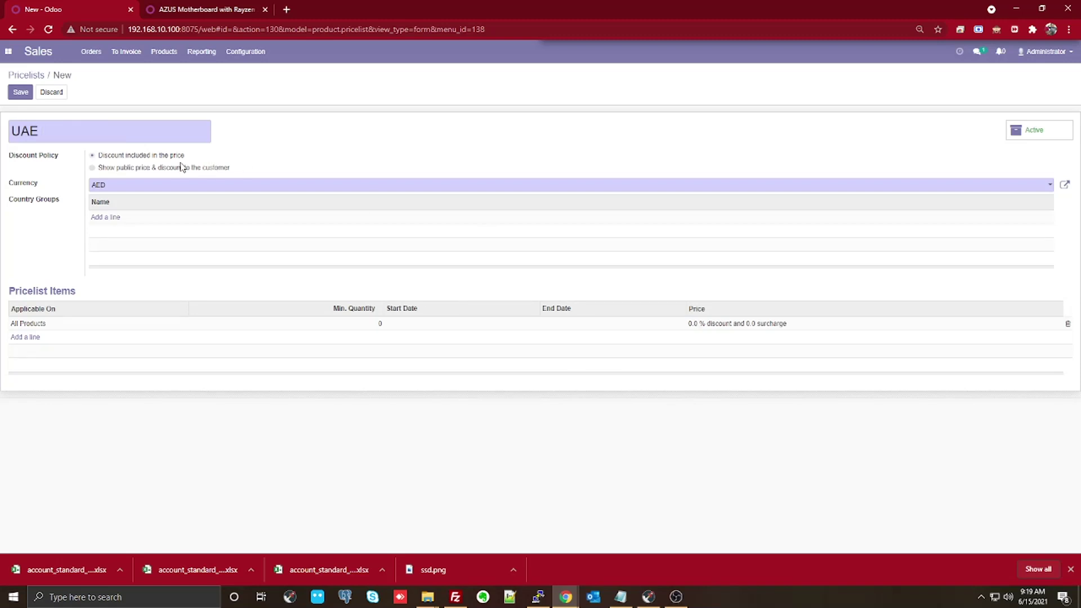
Try adding the GCC VAT implementing States country group to the UAE pricelist and remove it again
{"action": "left_click", "coordinate": [112, 217]}
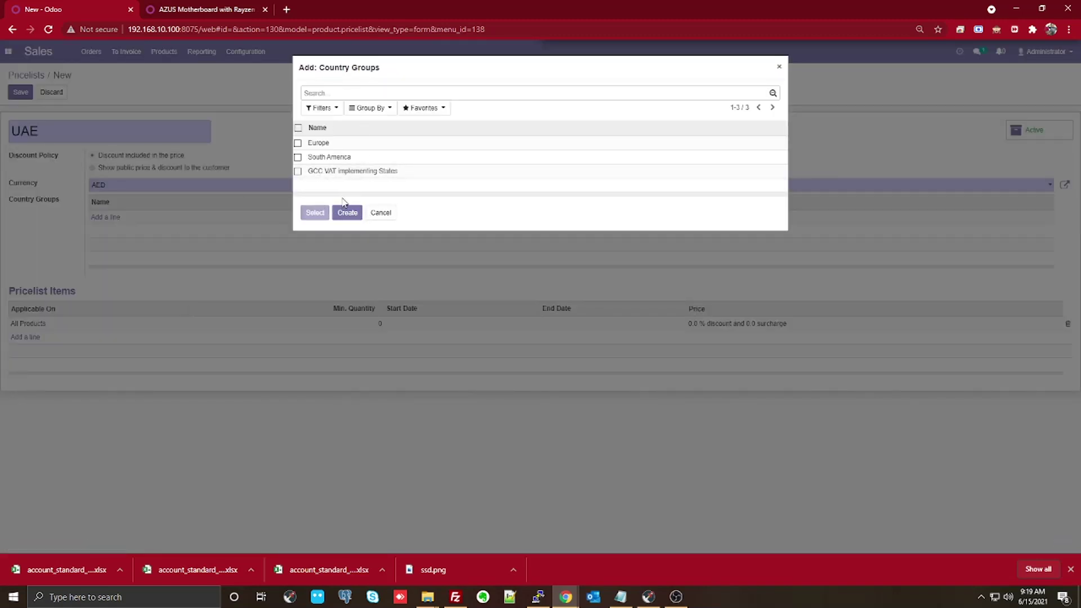
{"action": "left_click", "coordinate": [381, 213]}
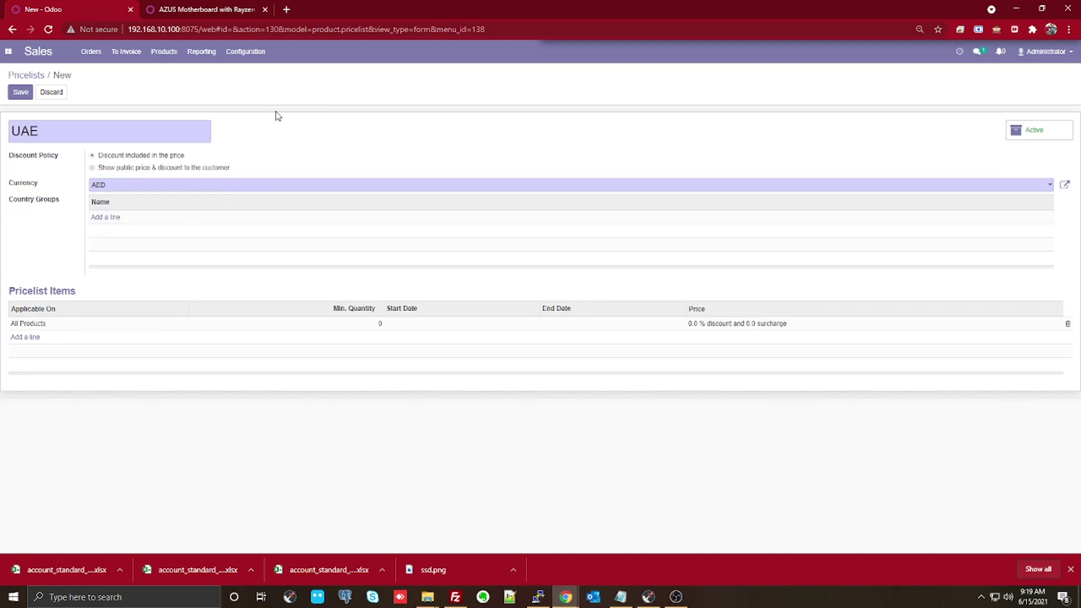
{"action": "left_click", "coordinate": [114, 218]}
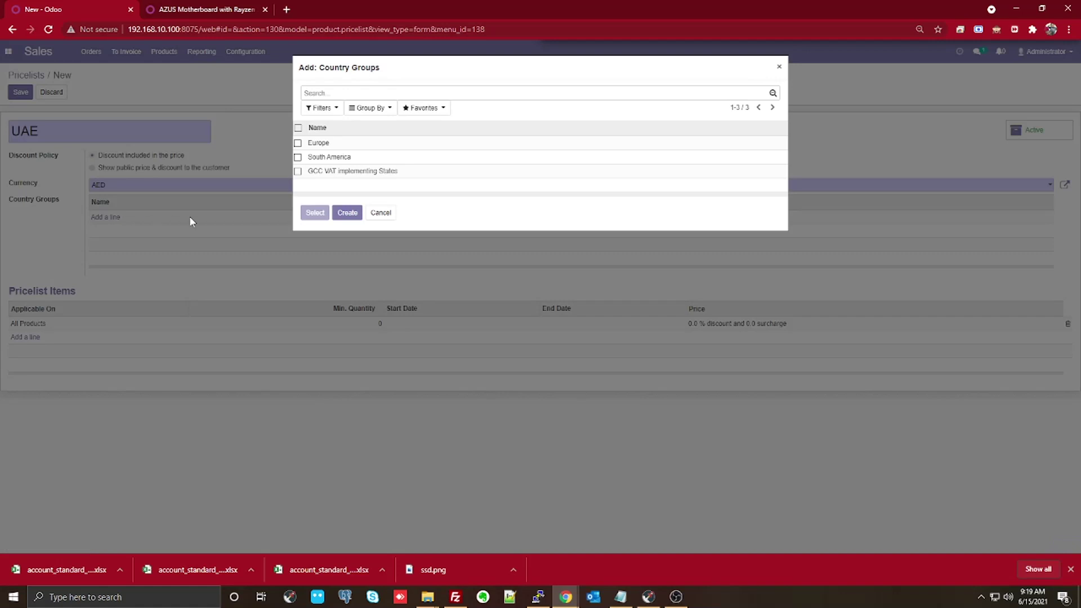
{"action": "left_click", "coordinate": [344, 172]}
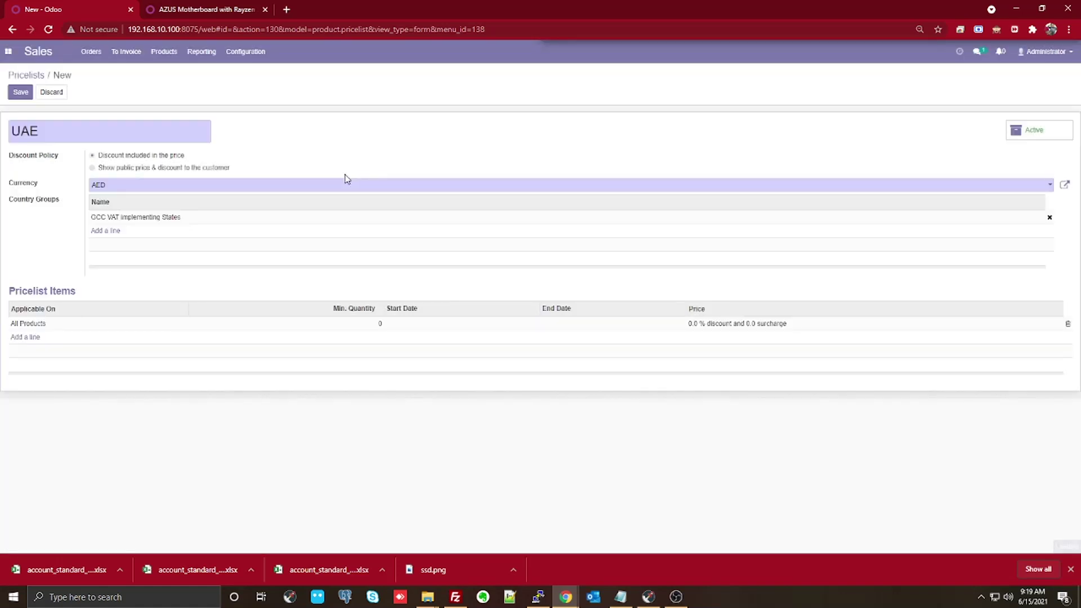
{"action": "left_click", "coordinate": [1049, 218]}
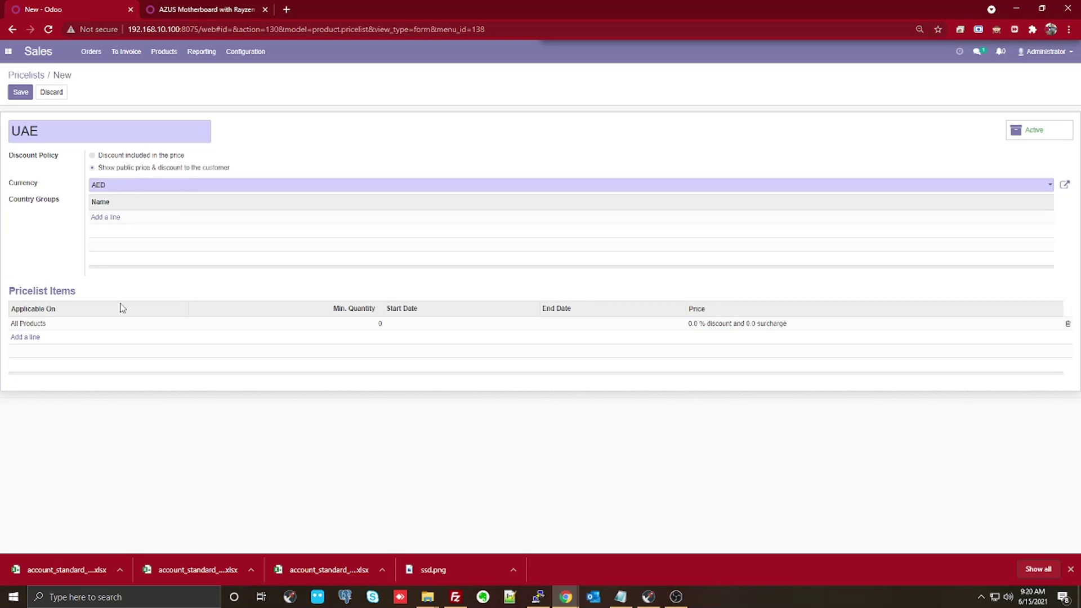
Set the discount policy to show public price & discount, and replace the default pricelist item with one for product category All / 02-Laptops
{"action": "left_click", "coordinate": [1070, 326]}
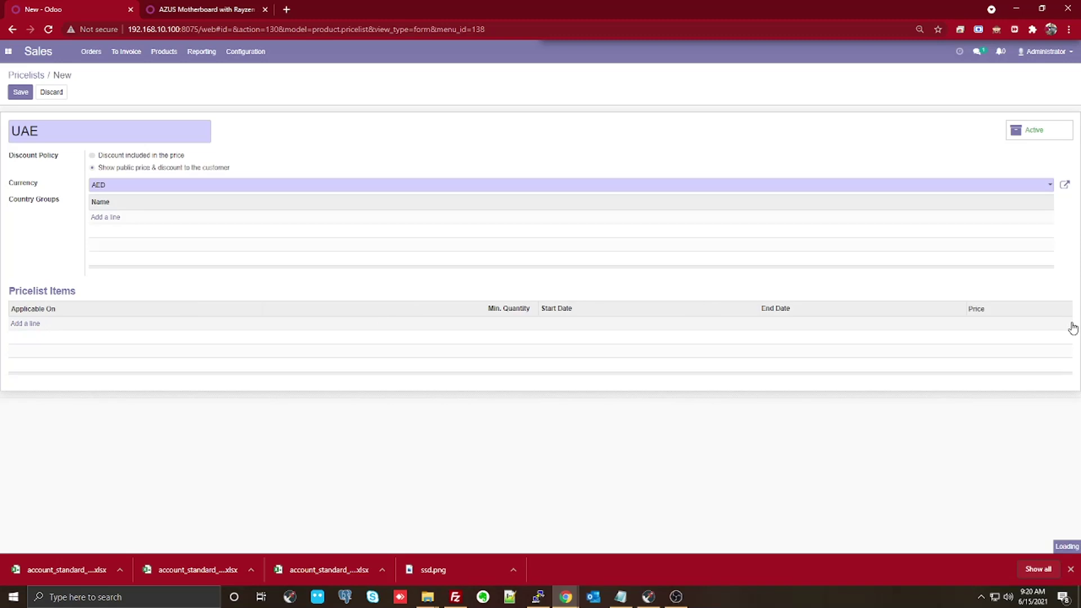
{"action": "left_click", "coordinate": [28, 328]}
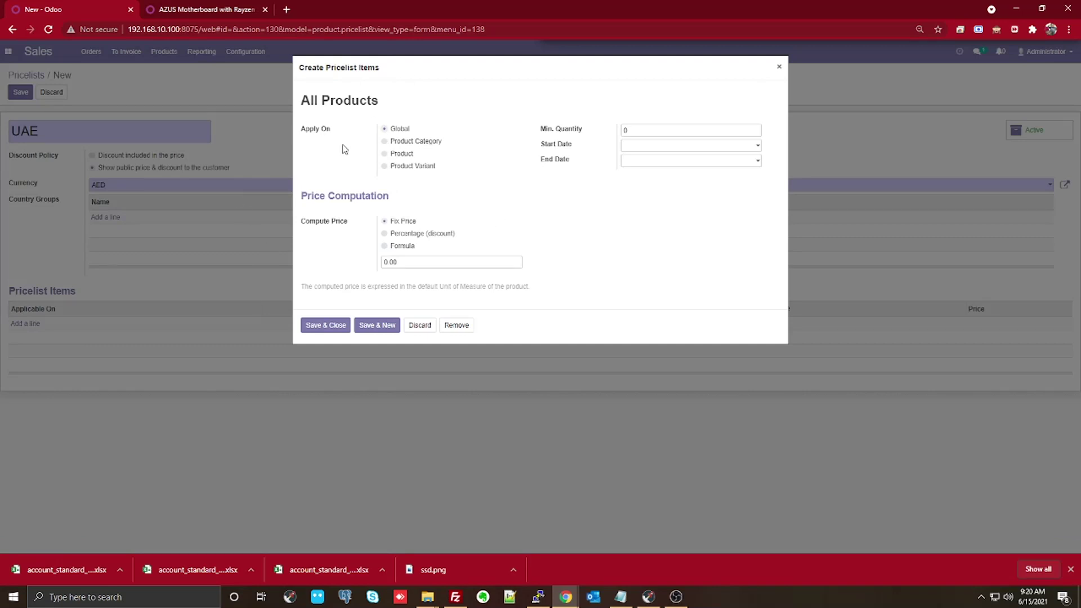
{"action": "left_click_drag", "start_coordinate": [302, 100], "coordinate": [374, 101]}
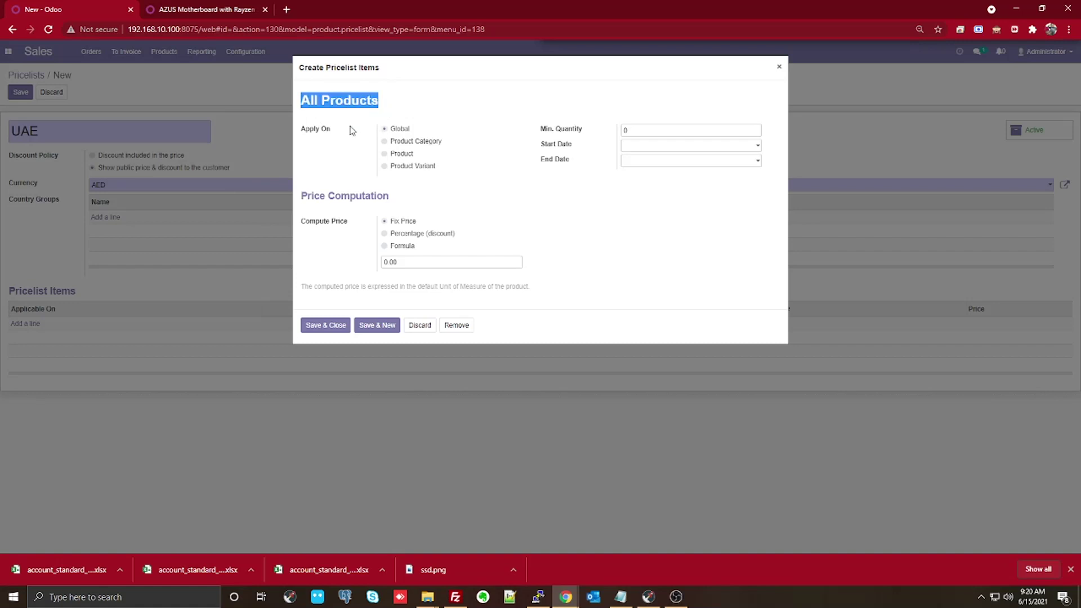
{"action": "left_click_drag", "start_coordinate": [302, 131], "coordinate": [318, 134]}
{"action": "left_click", "coordinate": [319, 140]}
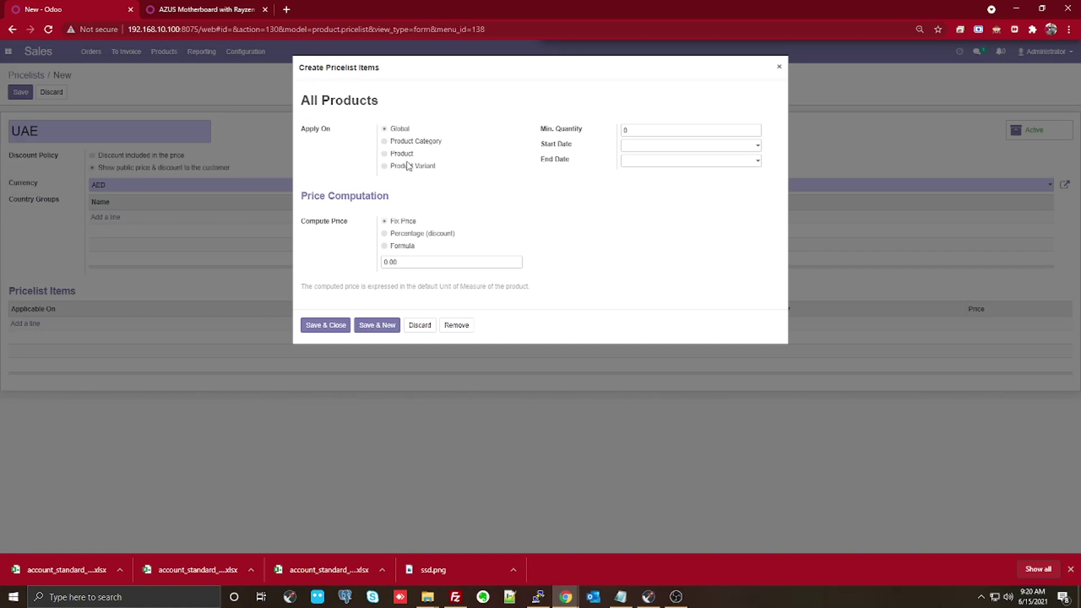
{"action": "left_click", "coordinate": [415, 144]}
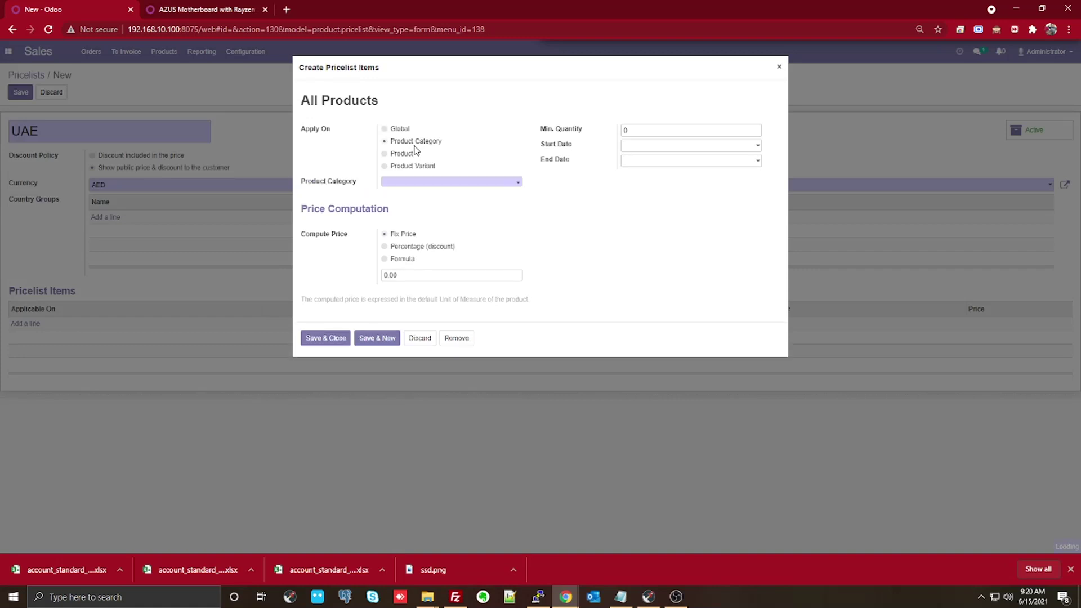
{"action": "left_click", "coordinate": [417, 182]}
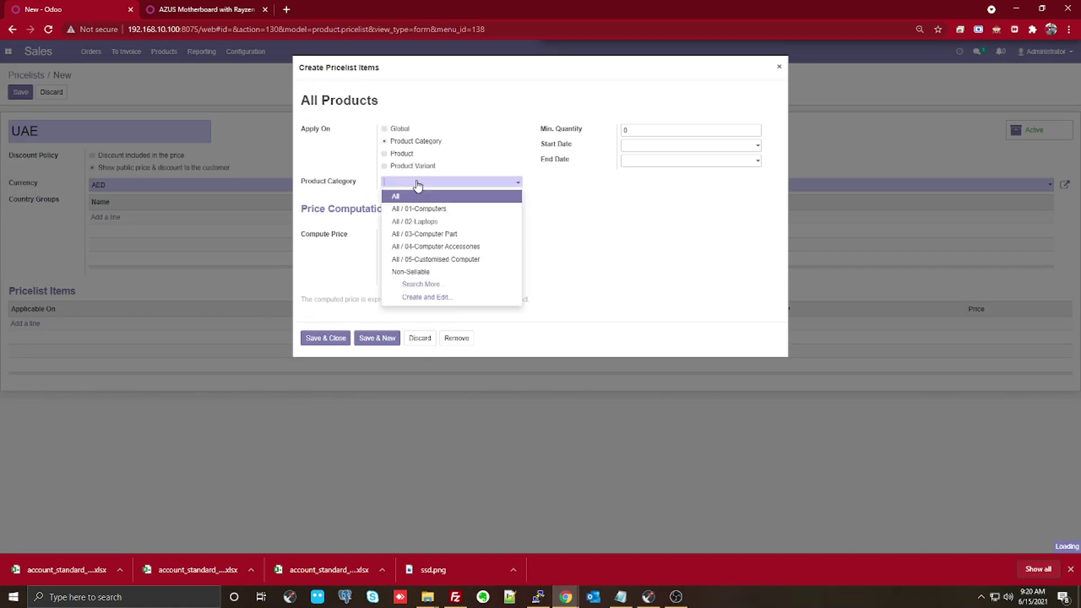
{"action": "left_click", "coordinate": [425, 223]}
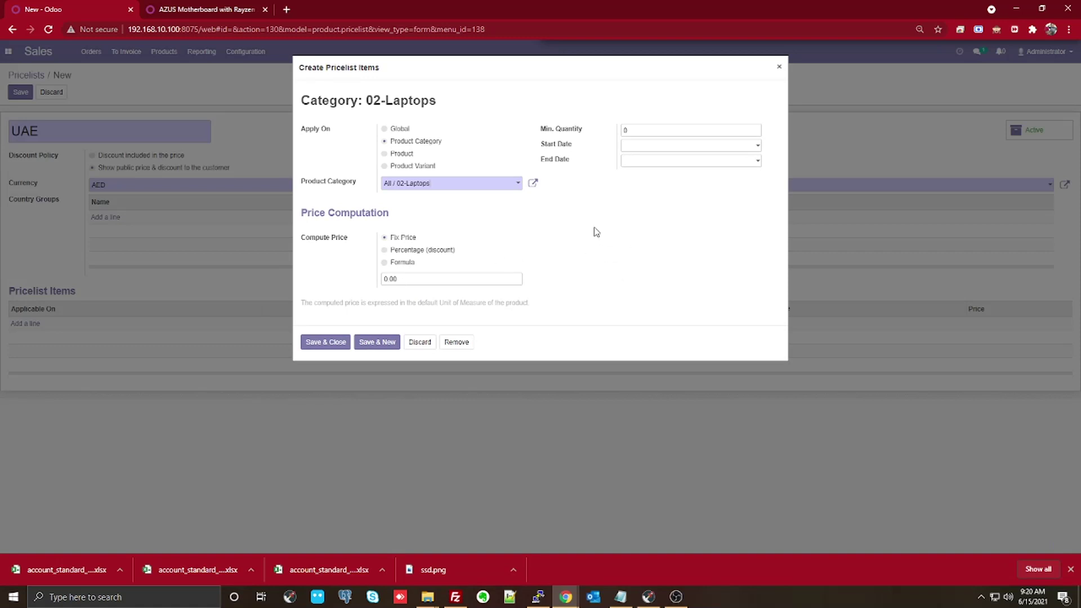
Examine the 02-Laptops product category record from the pricelist item and close it without changes
{"action": "left_click", "coordinate": [533, 183]}
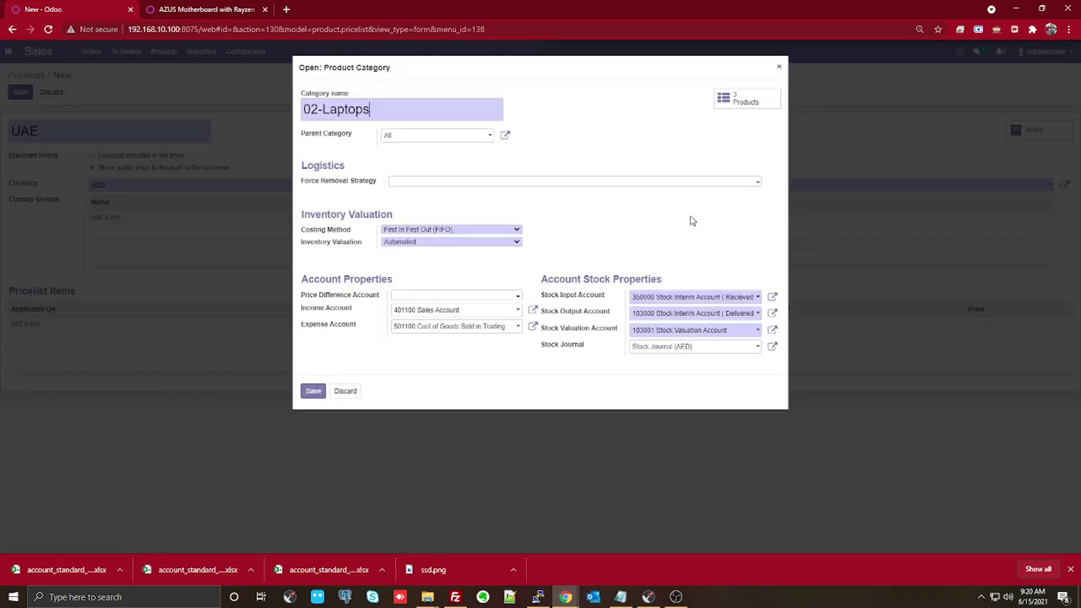
{"action": "left_click", "coordinate": [746, 105]}
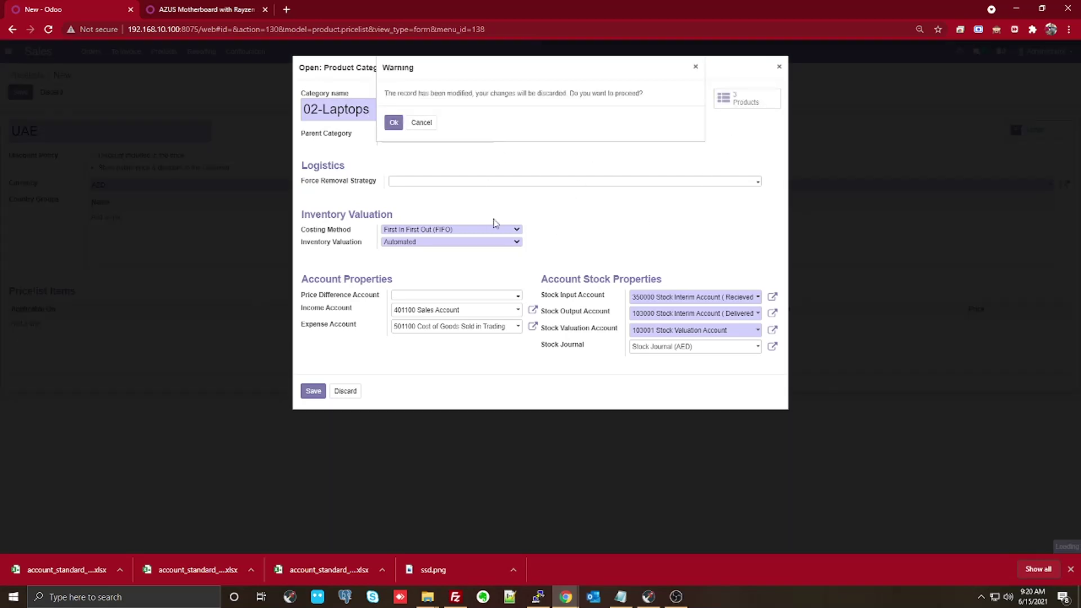
{"action": "left_click", "coordinate": [422, 122]}
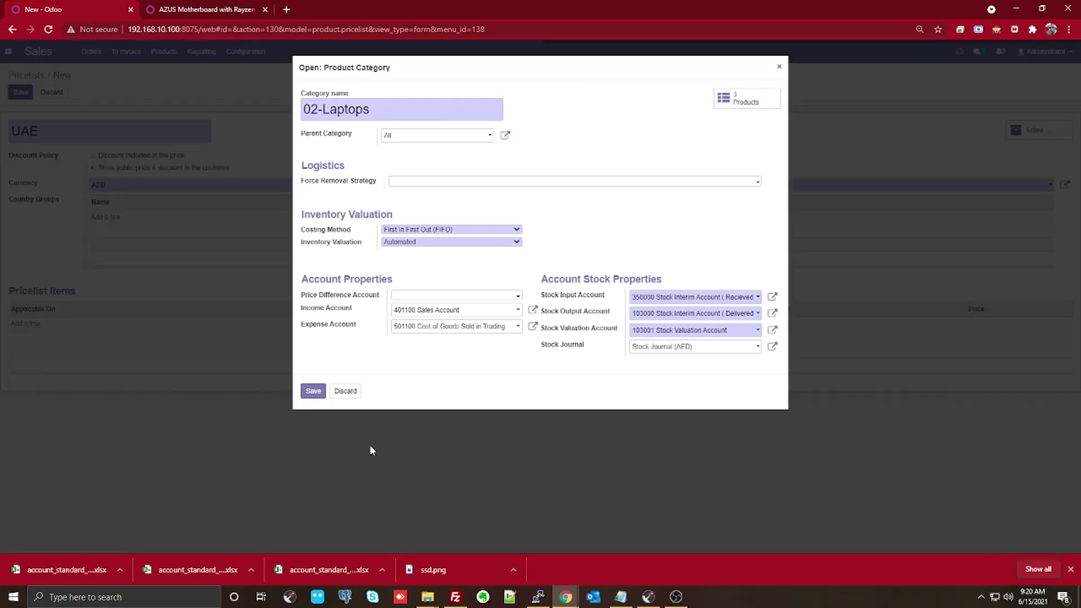
{"action": "left_click", "coordinate": [348, 391]}
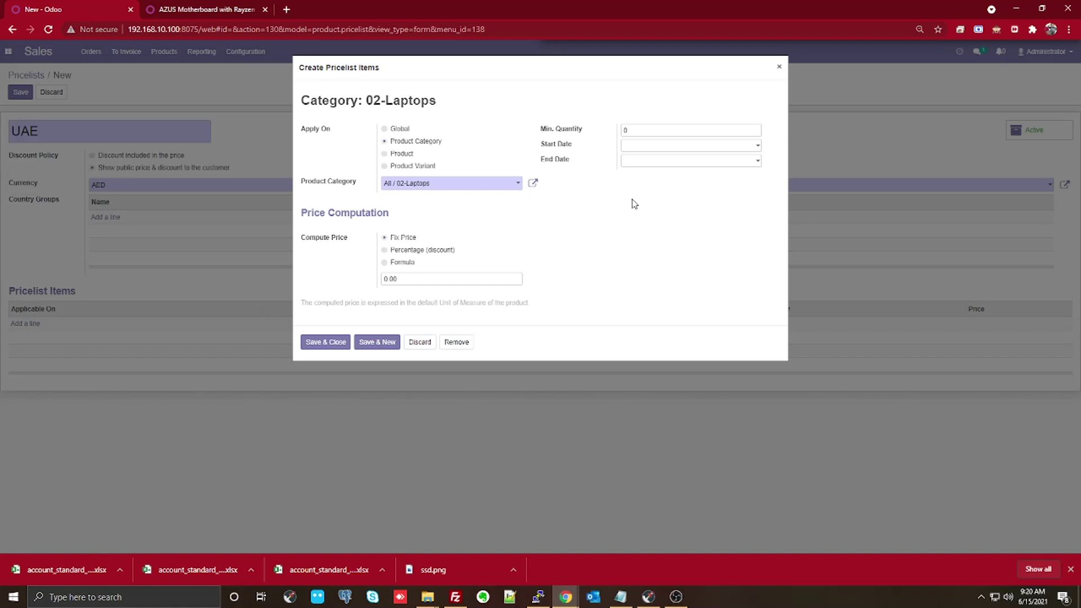
Give the 02-Laptops pricelist item a minimum quantity of 10 and a 10% discount, and save it to start another item
{"action": "left_click_drag", "start_coordinate": [640, 130], "coordinate": [584, 138]}
{"action": "type", "text": "10"}
{"action": "left_click", "coordinate": [426, 255]}
{"action": "left_click_drag", "start_coordinate": [397, 279], "coordinate": [332, 285]}
{"action": "type", "text": "10"}
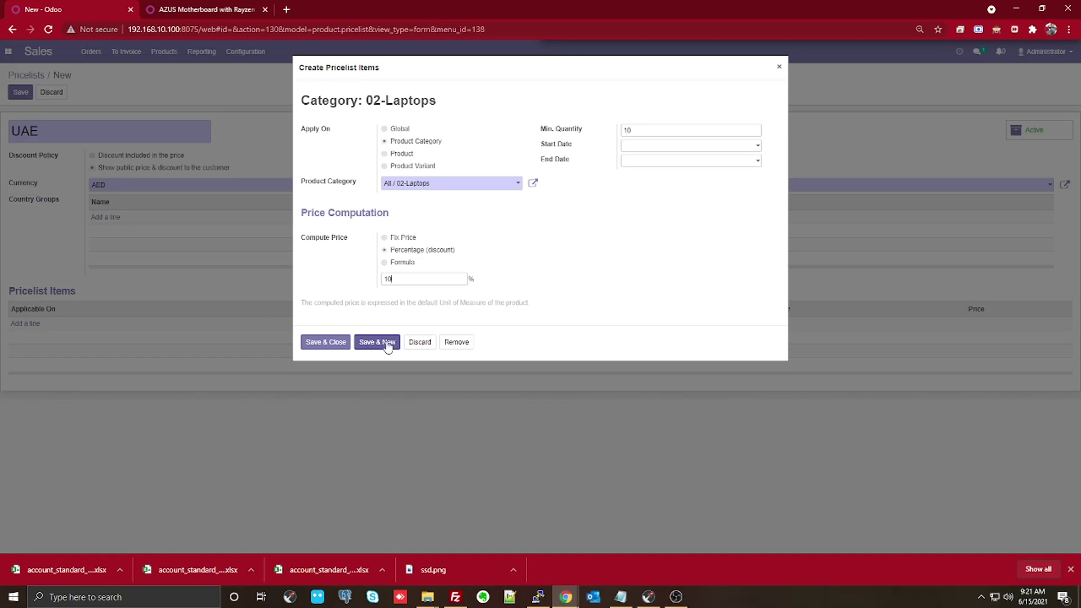
{"action": "left_click_drag", "start_coordinate": [632, 131], "coordinate": [617, 134]}
{"action": "left_click", "coordinate": [373, 343]}
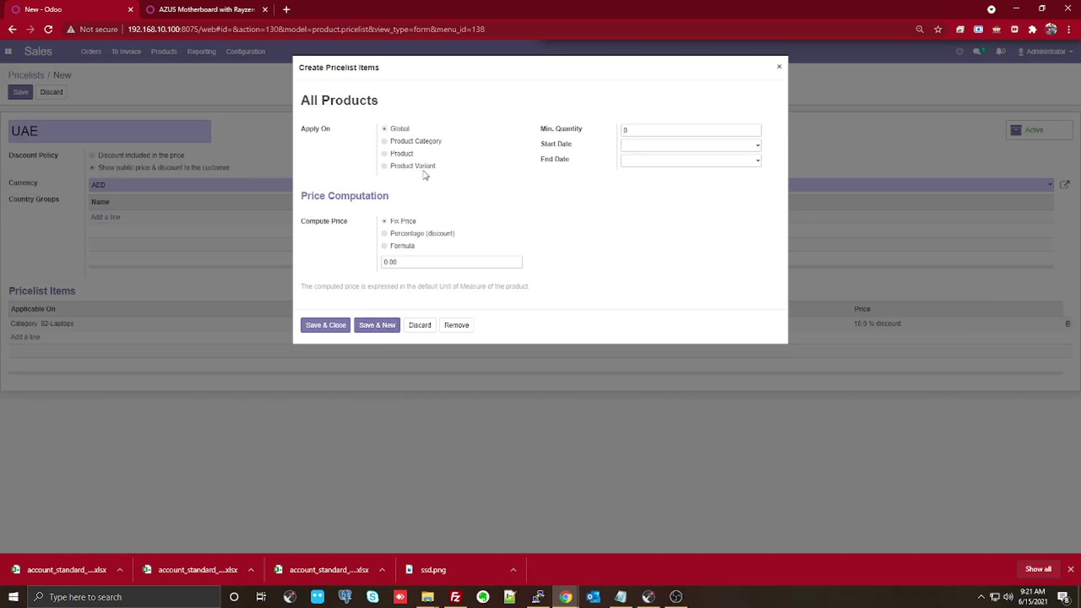
Add a second item for category All / 02-Laptops with a minimum quantity of 50 and a 20% discount
{"action": "left_click", "coordinate": [419, 181]}
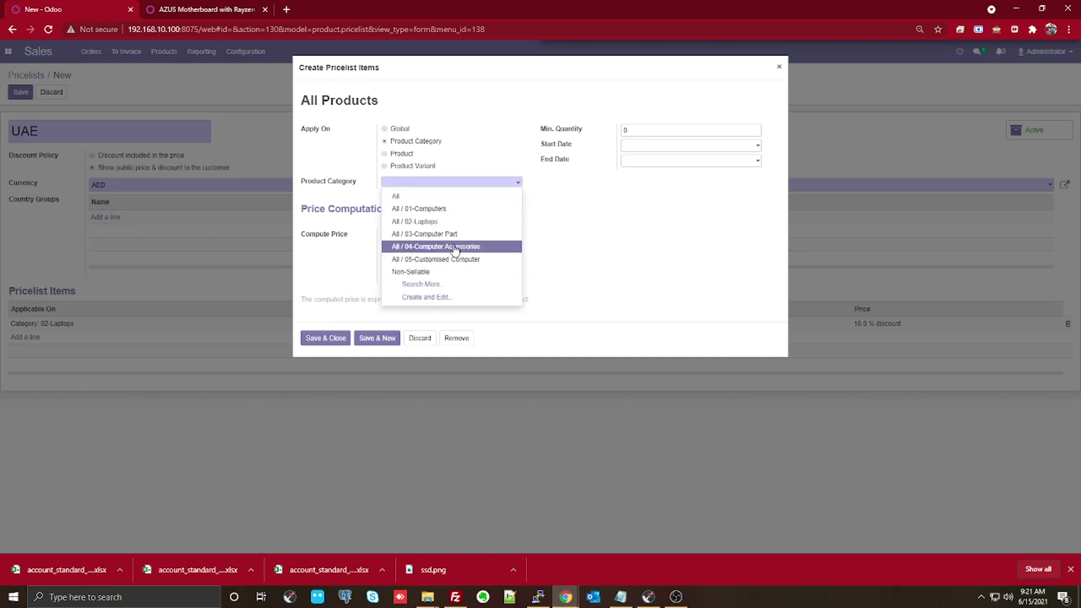
{"action": "left_click", "coordinate": [453, 223]}
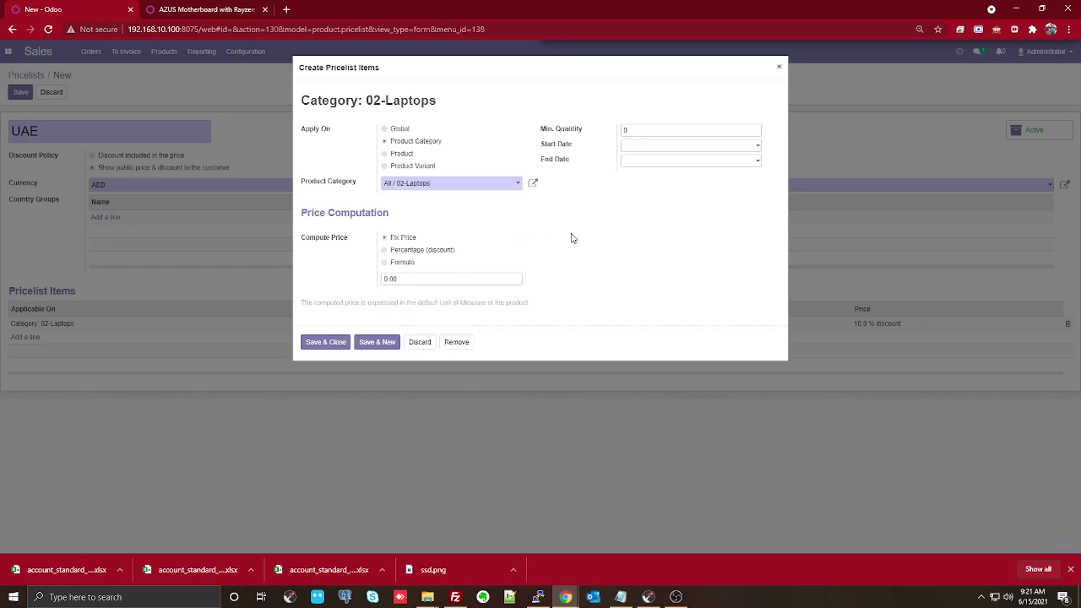
{"action": "left_click", "coordinate": [625, 131]}
{"action": "type", "text": "50"}
{"action": "left_click", "coordinate": [396, 250]}
{"action": "key", "text": "Tab"}
{"action": "type", "text": "20"}
{"action": "left_click_drag", "start_coordinate": [307, 238], "coordinate": [335, 241]}
{"action": "left_click", "coordinate": [341, 343]}
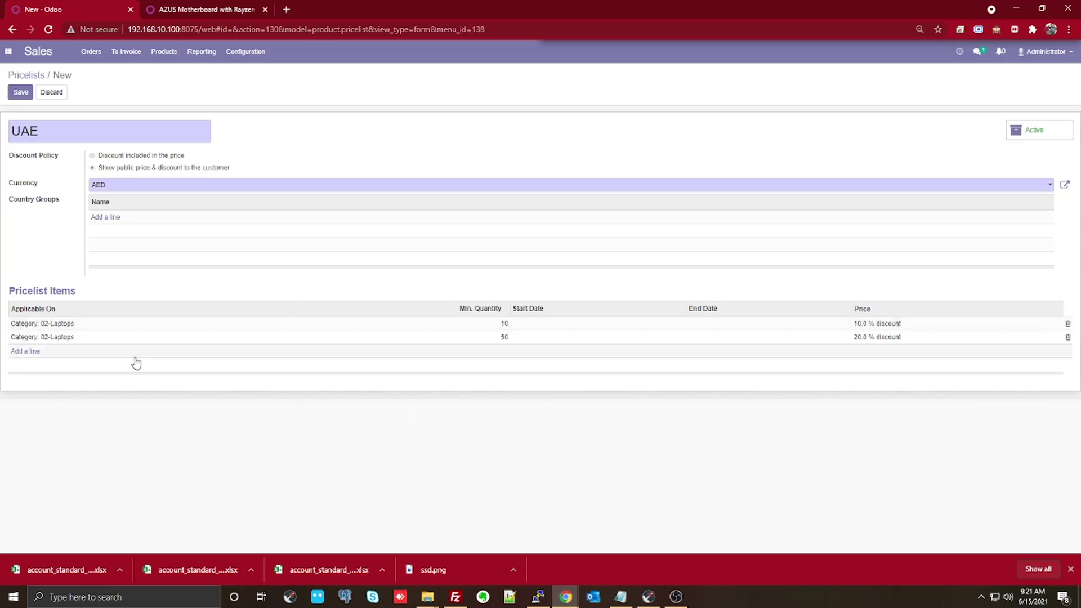
Start a product-based pricelist item for Apple Laptop, try a minimum quantity of 15 and clear it again
{"action": "left_click", "coordinate": [23, 352]}
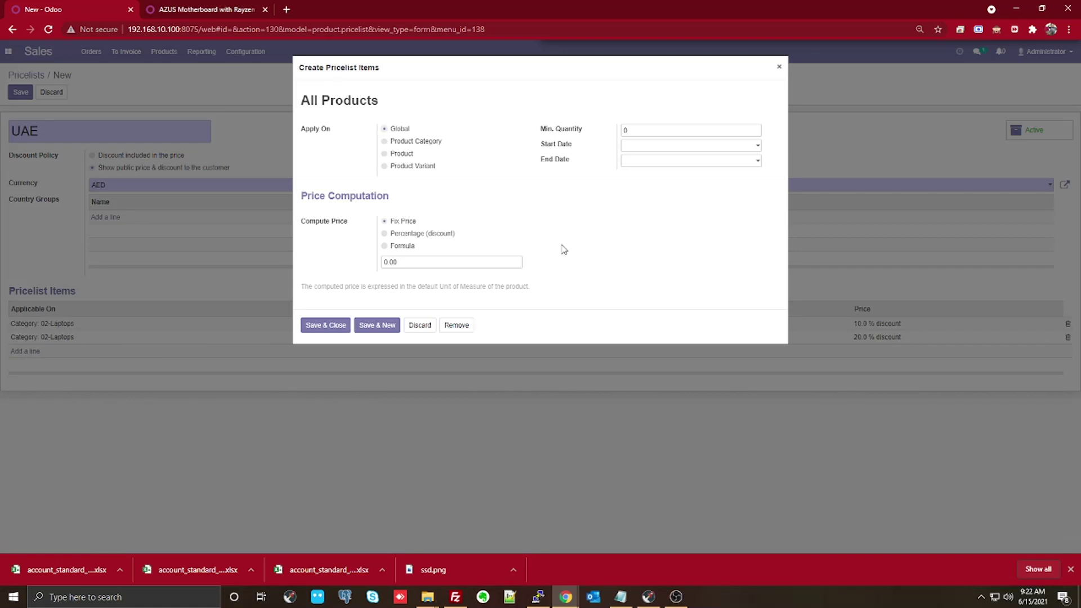
{"action": "left_click", "coordinate": [408, 155]}
{"action": "left_click", "coordinate": [430, 183]}
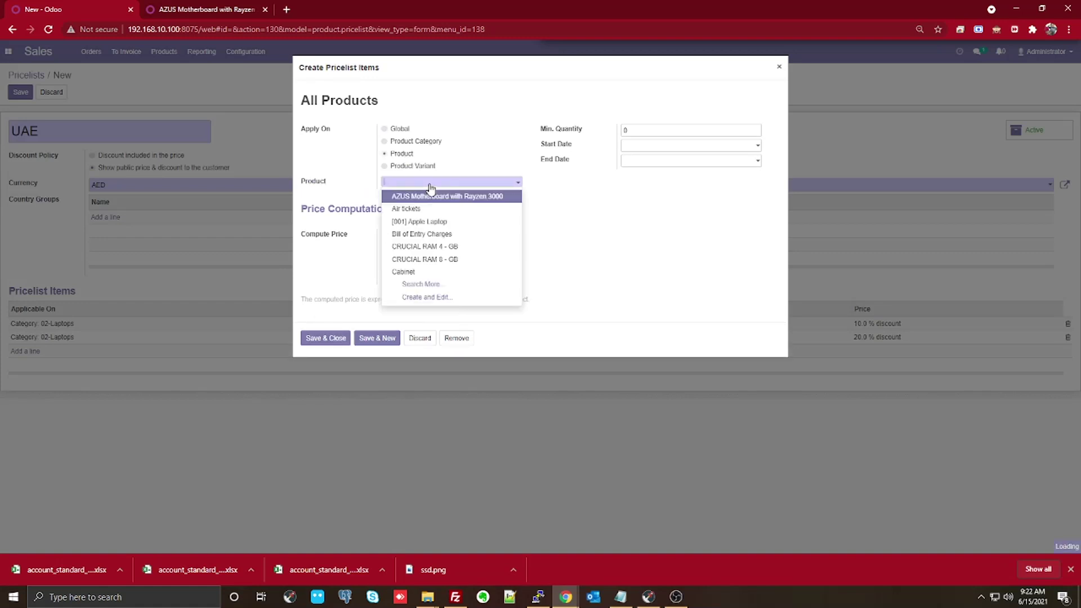
{"action": "left_click", "coordinate": [419, 221]}
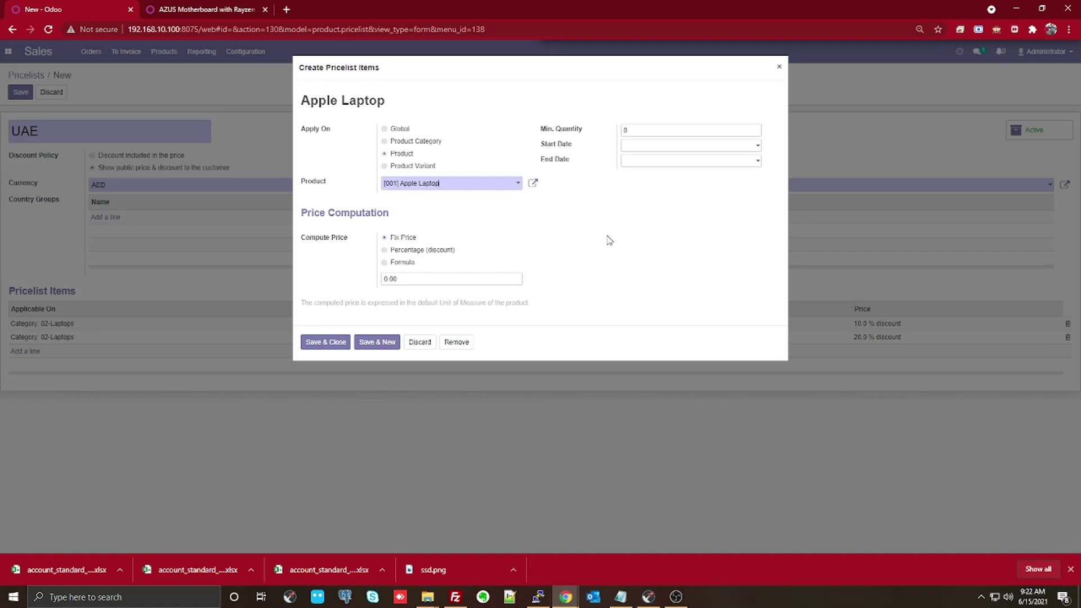
{"action": "left_click", "coordinate": [637, 131]}
{"action": "type", "text": "15"}
{"action": "key", "text": "BackSpace"}
{"action": "key", "text": "BackSpace"}
Change the pricelist item's product to Monitor 21 inch, chosen from the full product list
{"action": "left_click", "coordinate": [484, 182]}
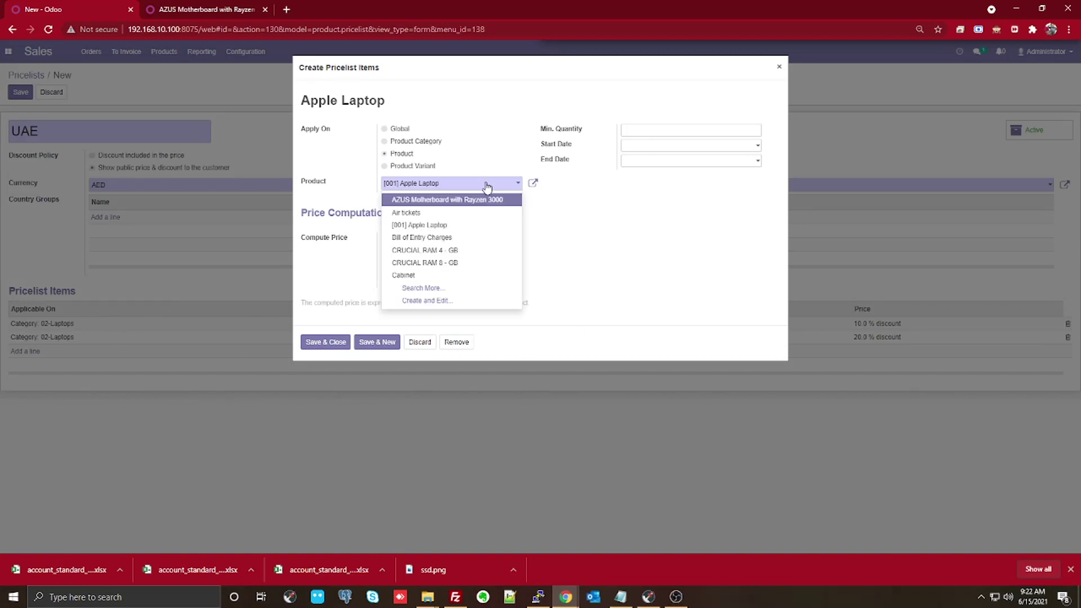
{"action": "left_click", "coordinate": [462, 289]}
{"action": "scroll", "coordinate": [415, 248], "scroll_direction": "down", "scroll_amount": 5}
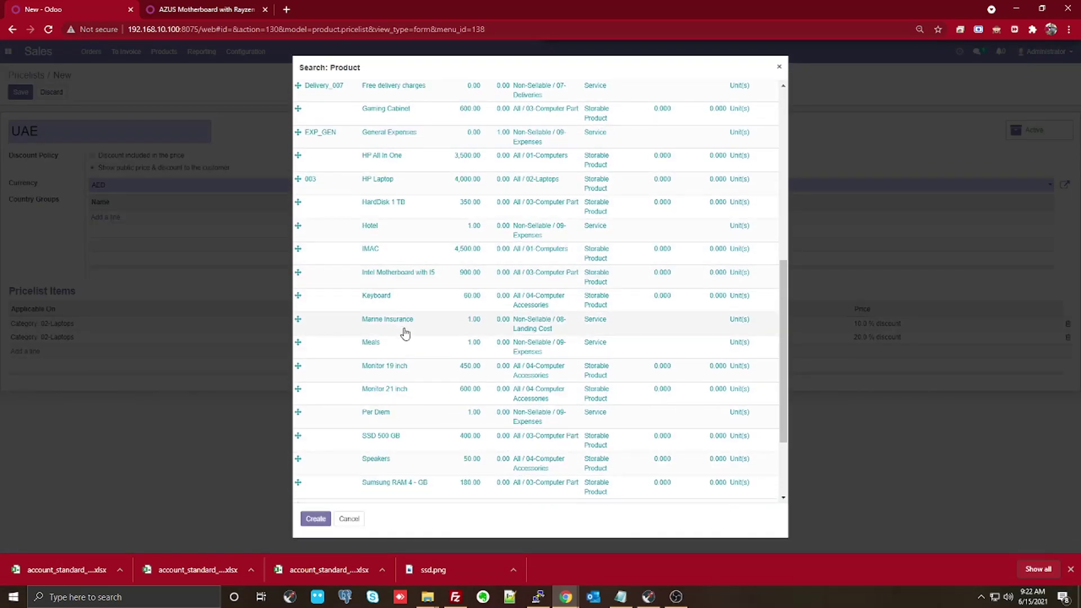
{"action": "scroll", "coordinate": [403, 343], "scroll_direction": "down", "scroll_amount": 3}
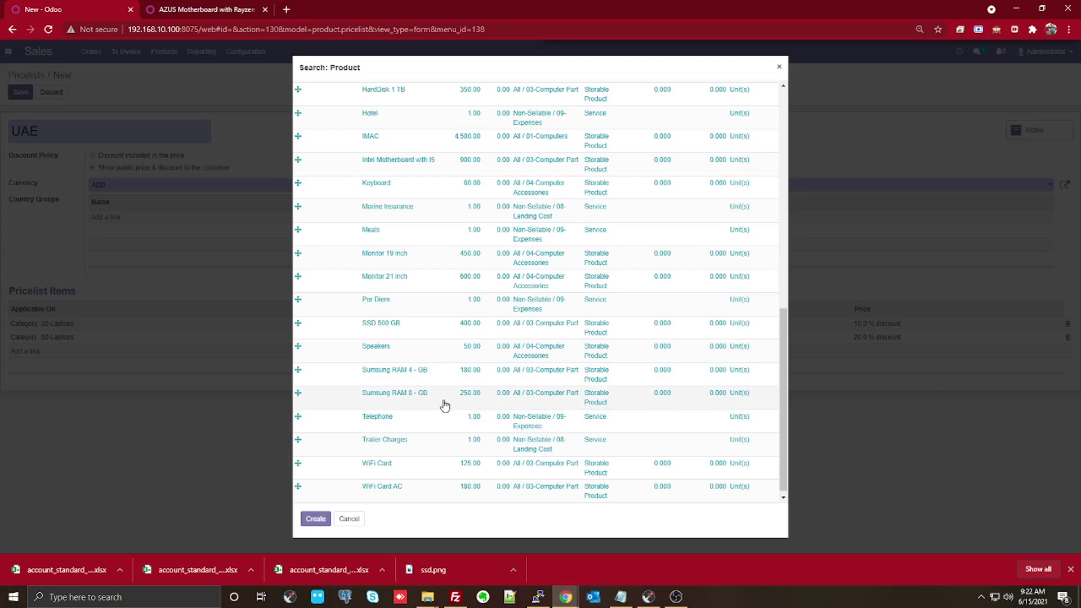
{"action": "left_click", "coordinate": [401, 277]}
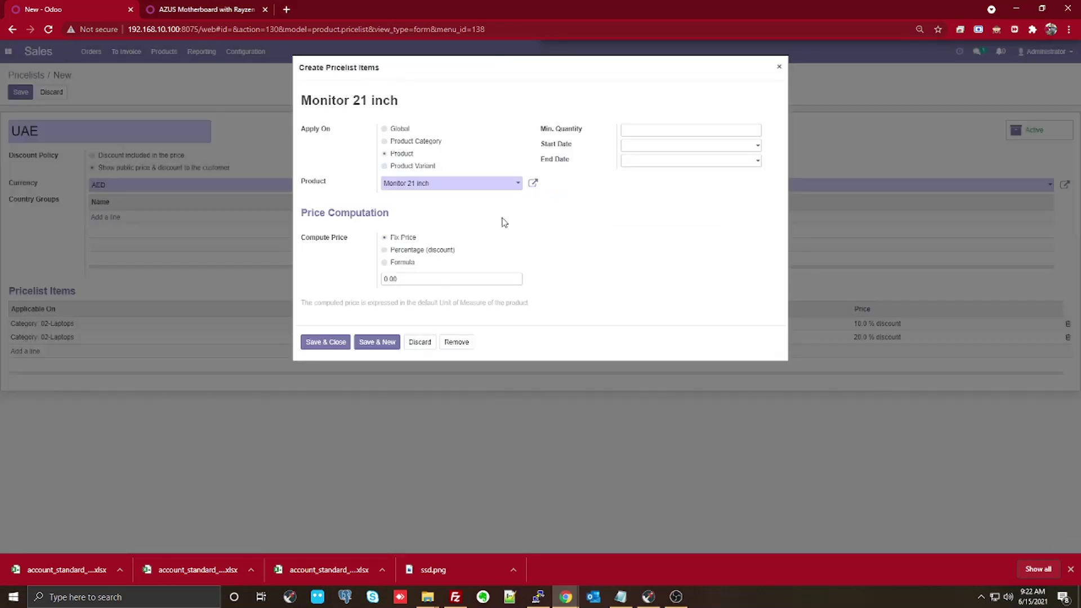
Check the sales price in the Monitor 21 inch product record and close it without changes
{"action": "left_click", "coordinate": [532, 183]}
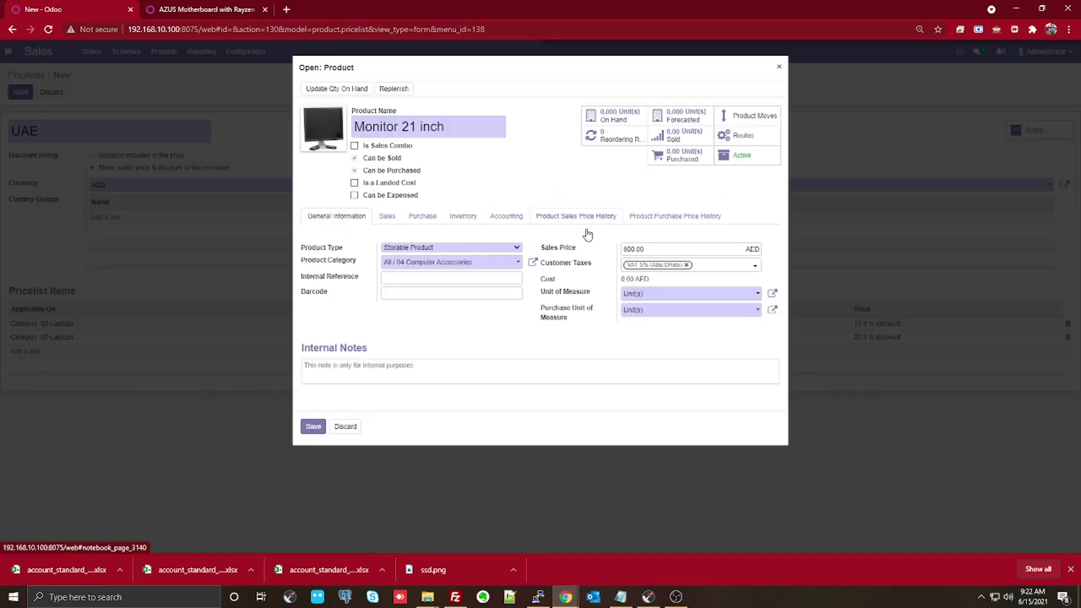
{"action": "left_click", "coordinate": [670, 248]}
{"action": "left_click_drag", "start_coordinate": [670, 248], "coordinate": [556, 246]}
{"action": "left_click", "coordinate": [346, 427]}
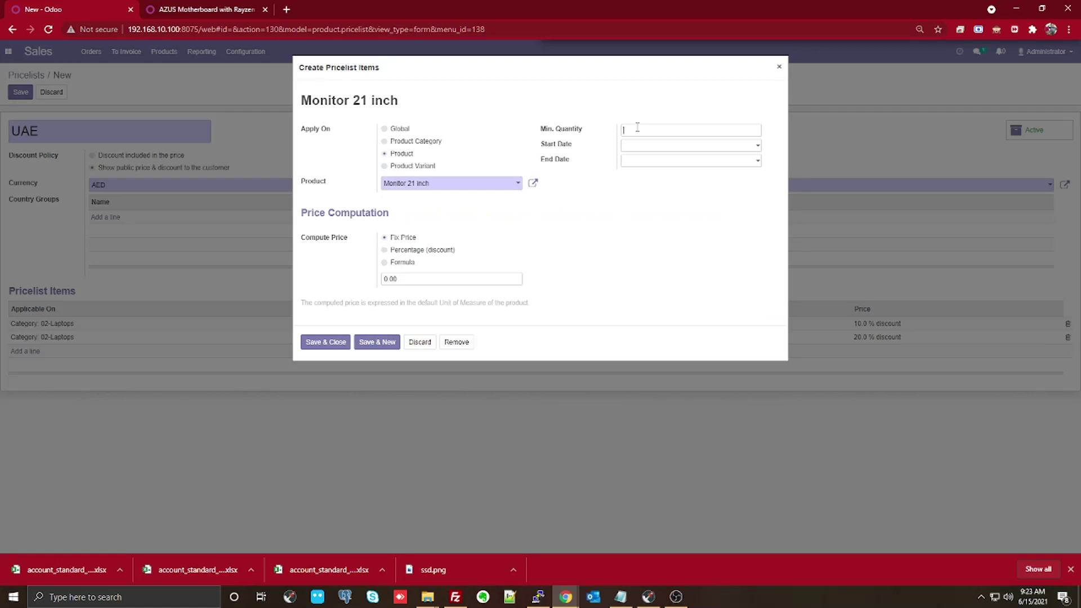
Give the Monitor 21 inch item a minimum quantity of 50 and a fixed price of 450, saving it to start another item
{"action": "type", "text": "50"}
{"action": "left_click_drag", "start_coordinate": [425, 280], "coordinate": [369, 281]}
{"action": "type", "text": "450"}
{"action": "left_click", "coordinate": [372, 342]}
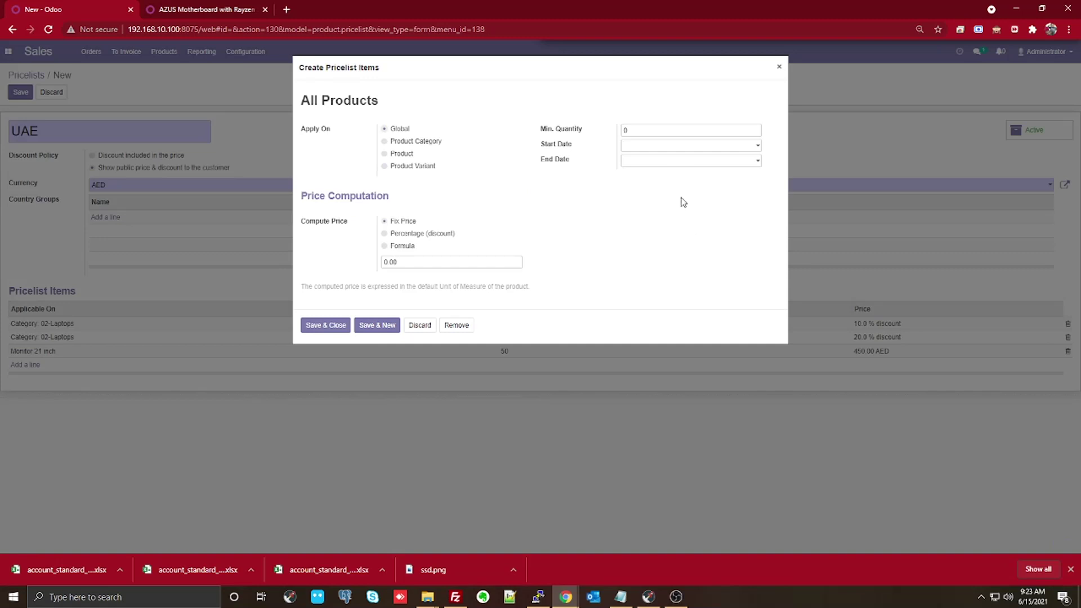
Apply the new pricelist item to product CRUCIAL RAM 8 - GB and compute its price by formula based on Public Price
{"action": "left_click", "coordinate": [662, 147]}
{"action": "left_click", "coordinate": [582, 226]}
{"action": "left_click", "coordinate": [408, 156]}
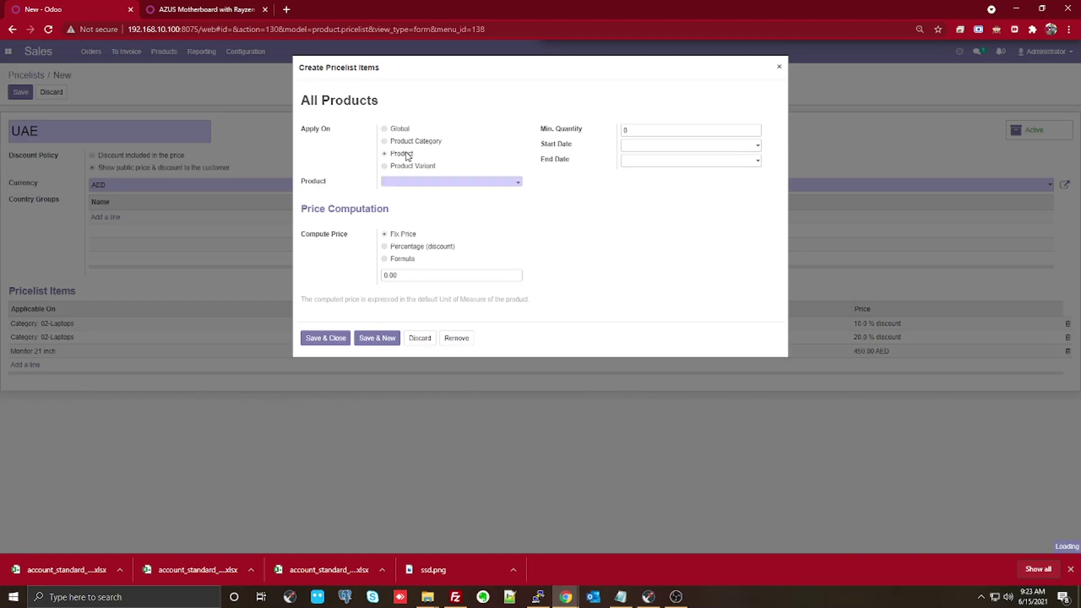
{"action": "left_click", "coordinate": [451, 183]}
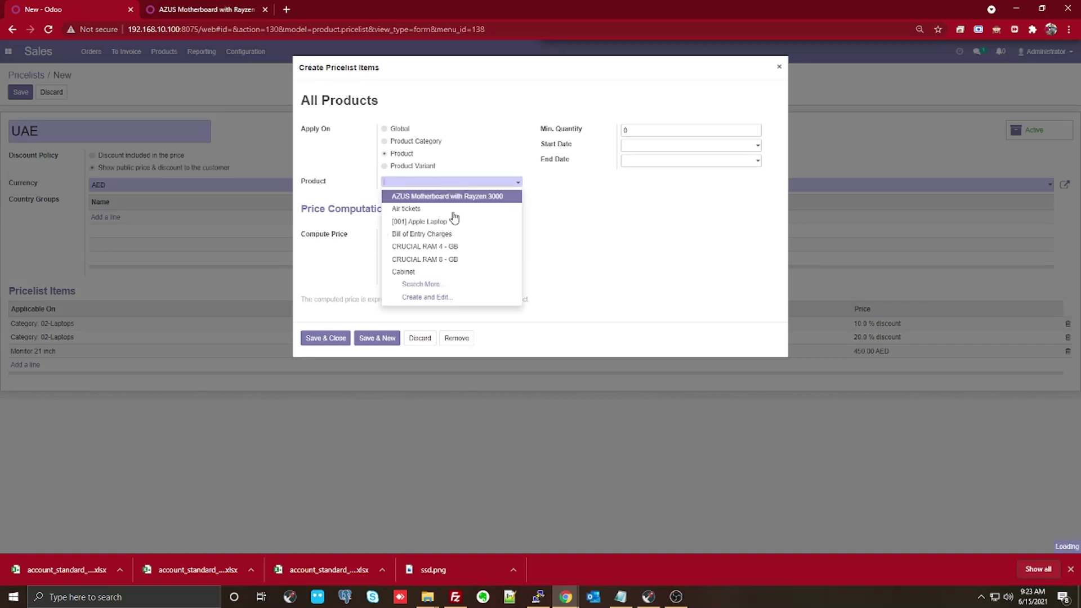
{"action": "left_click", "coordinate": [456, 259]}
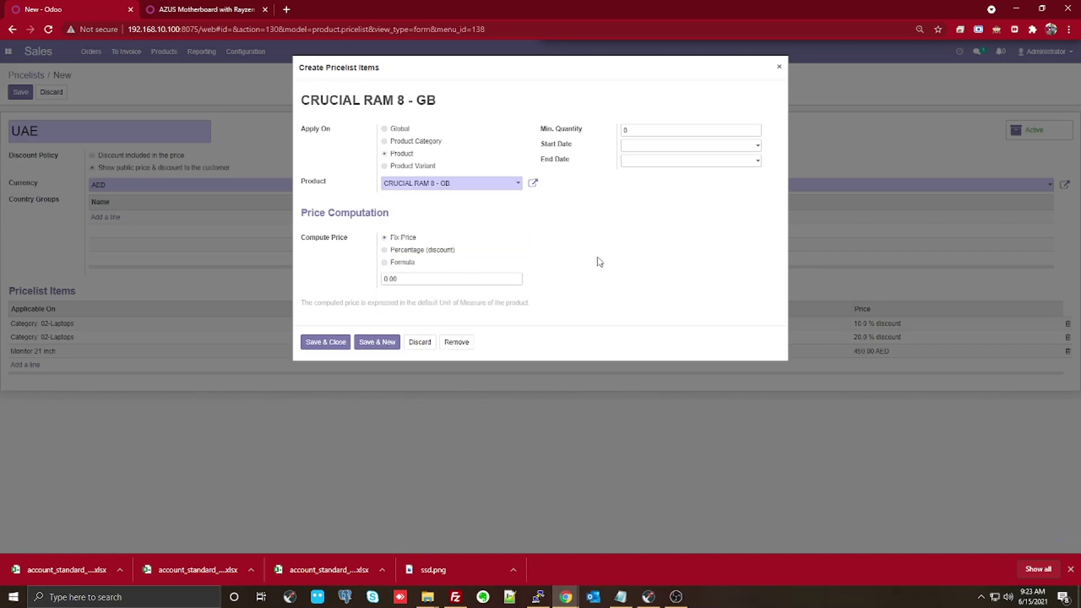
{"action": "left_click", "coordinate": [396, 263]}
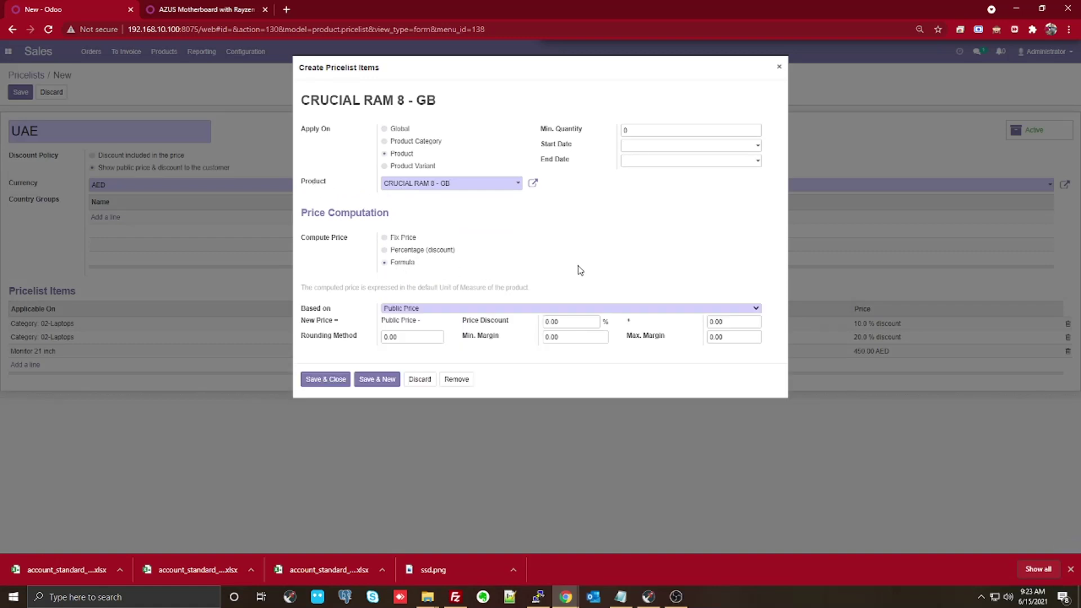
{"action": "left_click", "coordinate": [666, 310]}
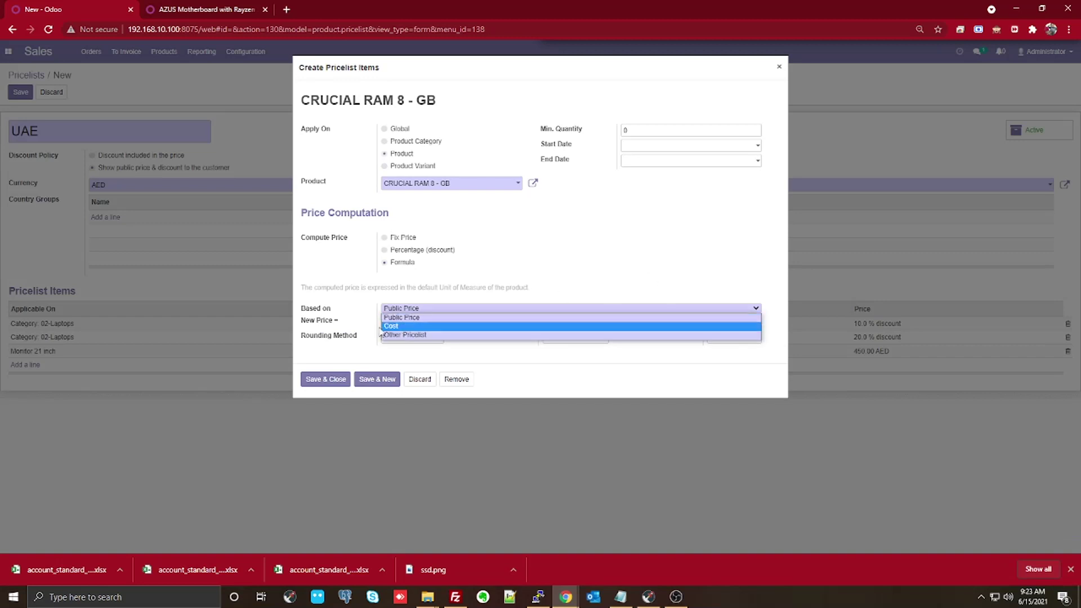
{"action": "left_click", "coordinate": [554, 271]}
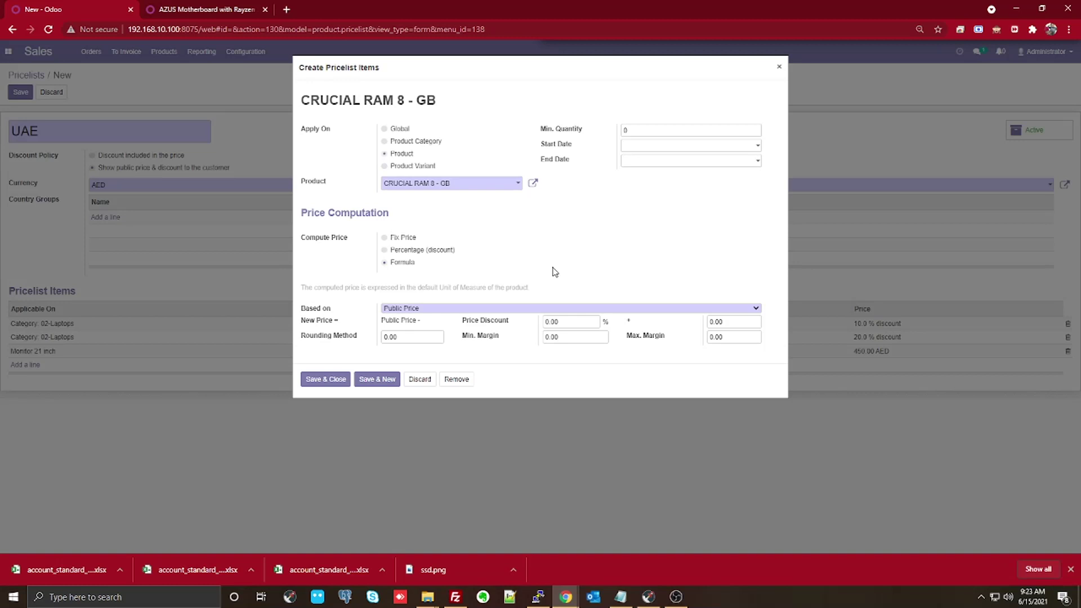
Try a price discount of 5% in the CRUCIAL RAM 8 - GB price formula
{"action": "left_click_drag", "start_coordinate": [303, 326], "coordinate": [339, 325]}
{"action": "left_click_drag", "start_coordinate": [462, 320], "coordinate": [509, 321]}
{"action": "left_click", "coordinate": [581, 322]}
{"action": "double_click", "coordinate": [581, 322]}
{"action": "type", "text": "5"}
{"action": "left_click", "coordinate": [732, 322]}
Set the formula's price discount to 0 and surcharge to 25, saving the item and discarding the blank item that follows
{"action": "left_click", "coordinate": [557, 322]}
{"action": "type", "text": "0"}
{"action": "left_click", "coordinate": [743, 322]}
{"action": "type", "text": "25"}
{"action": "left_click_drag", "start_coordinate": [638, 322], "coordinate": [627, 324]}
{"action": "left_click_drag", "start_coordinate": [409, 338], "coordinate": [351, 341]}
{"action": "mouse_move", "coordinate": [350, 341]}
{"action": "key", "text": "Tab"}
{"action": "left_click", "coordinate": [371, 386]}
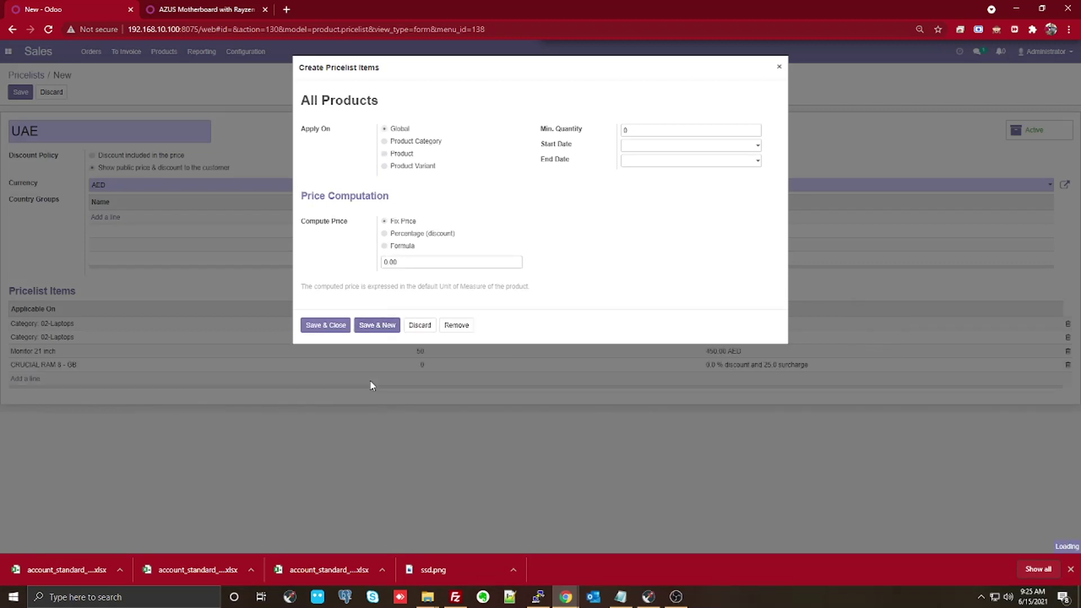
{"action": "left_click", "coordinate": [418, 328]}
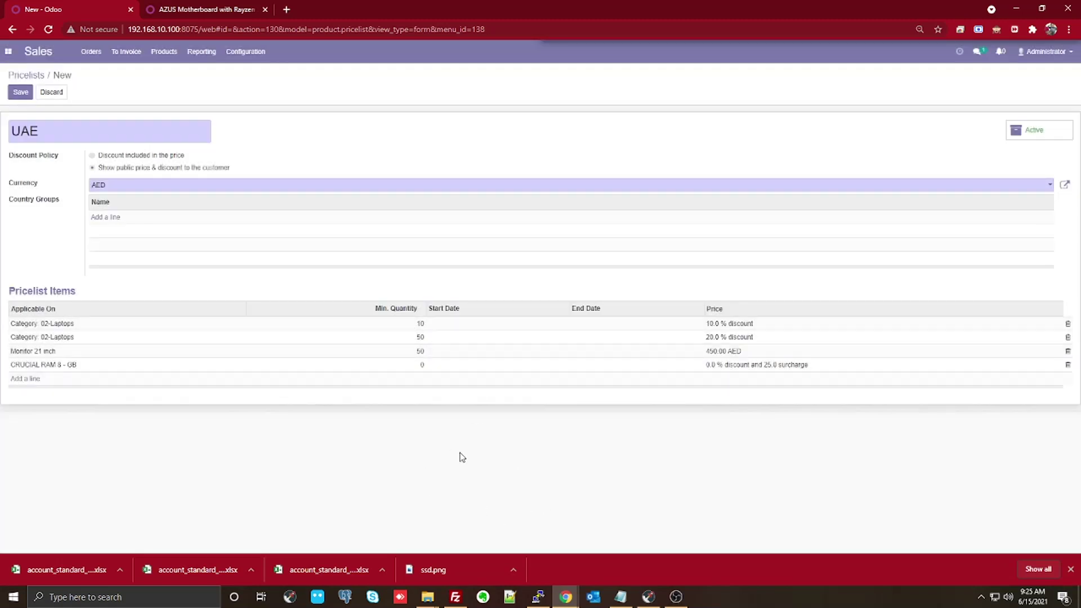
Recheck the CRUCIAL RAM 8 - GB item without changing it and save the UAE pricelist
{"action": "left_click", "coordinate": [367, 365]}
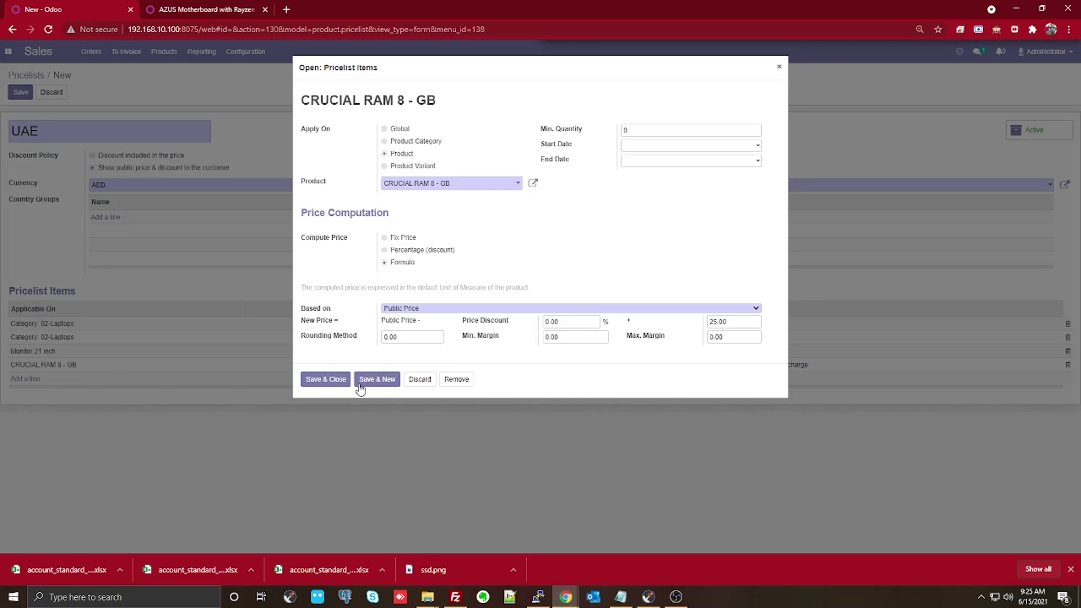
{"action": "left_click", "coordinate": [322, 380]}
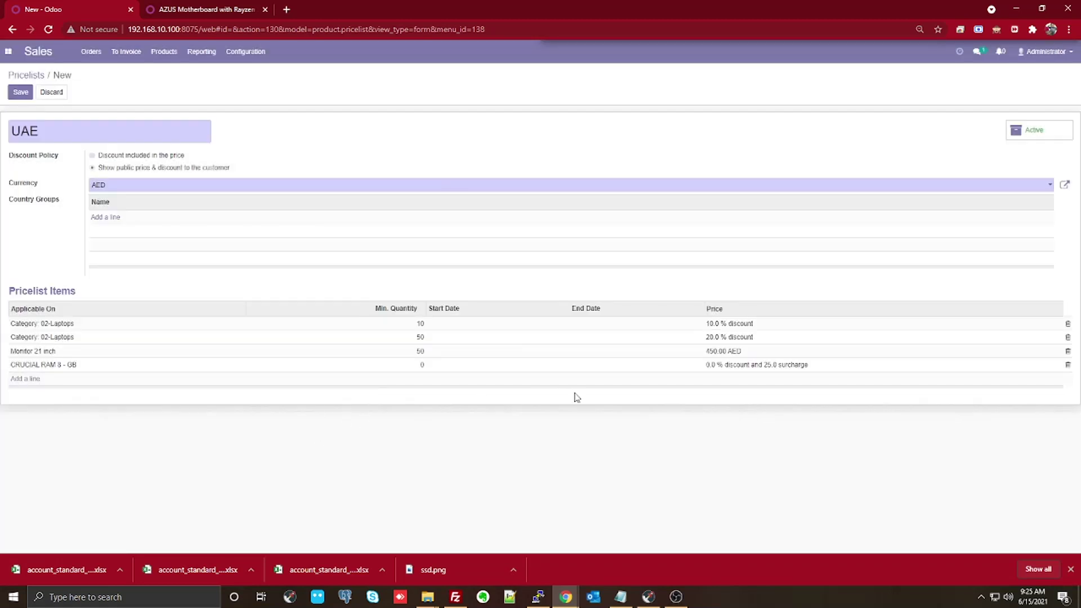
{"action": "left_click", "coordinate": [76, 364]}
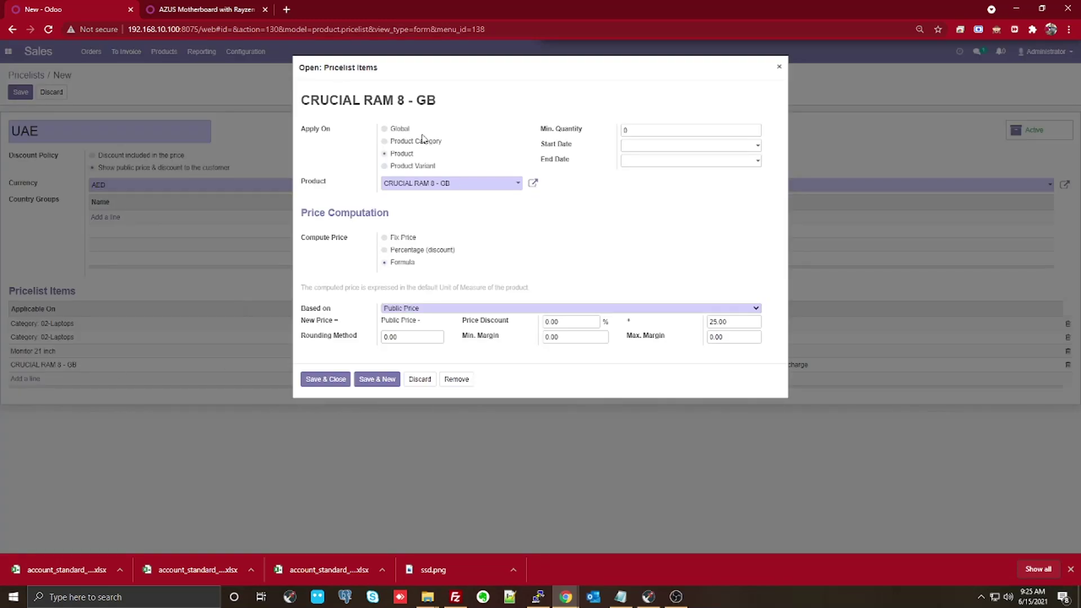
{"action": "left_click", "coordinate": [420, 379]}
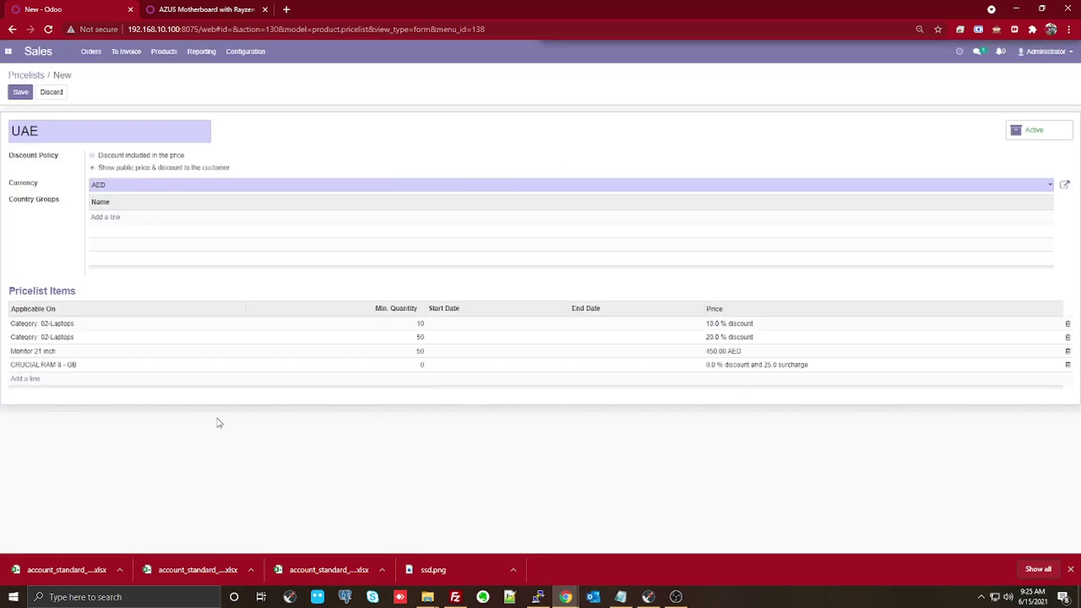
{"action": "left_click", "coordinate": [20, 92]}
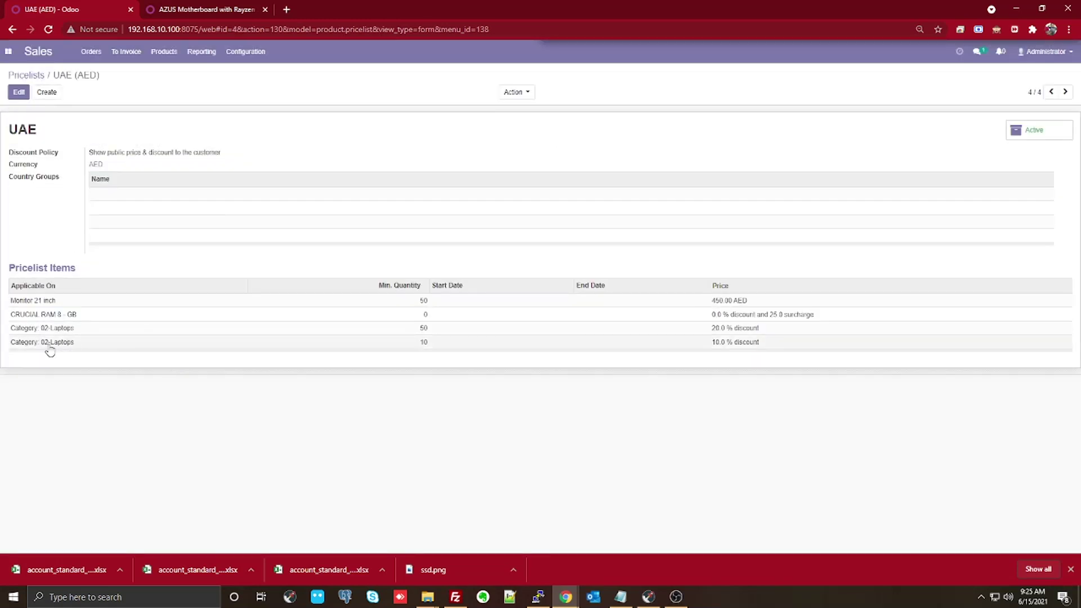
Review the saved CRUCIAL RAM 8 - GB pricelist item and open its product record in a separate browser tab
{"action": "left_click", "coordinate": [50, 345]}
{"action": "left_click", "coordinate": [326, 276]}
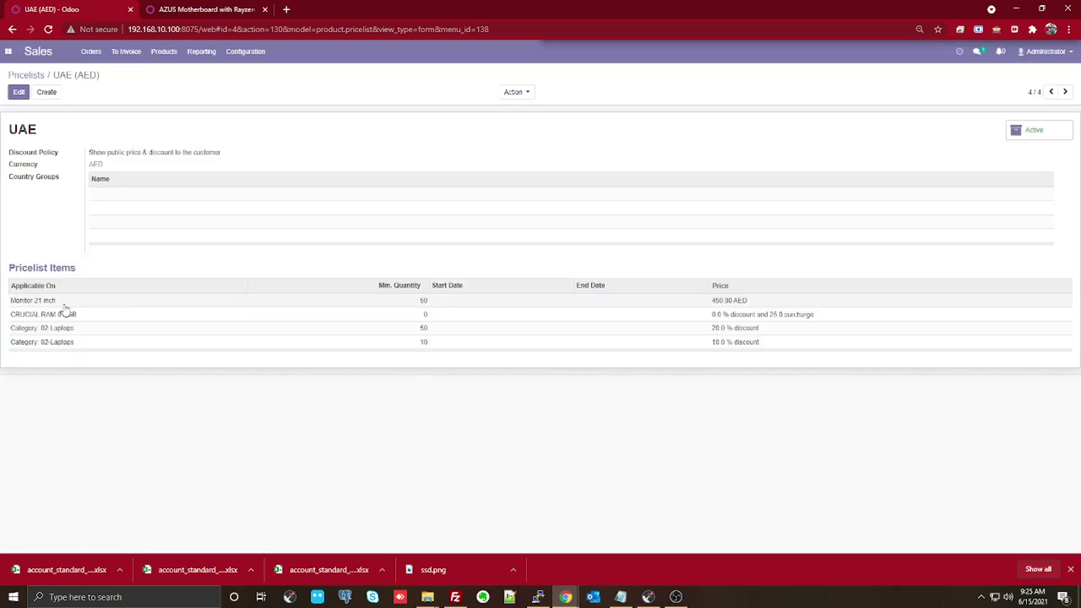
{"action": "left_click", "coordinate": [46, 316]}
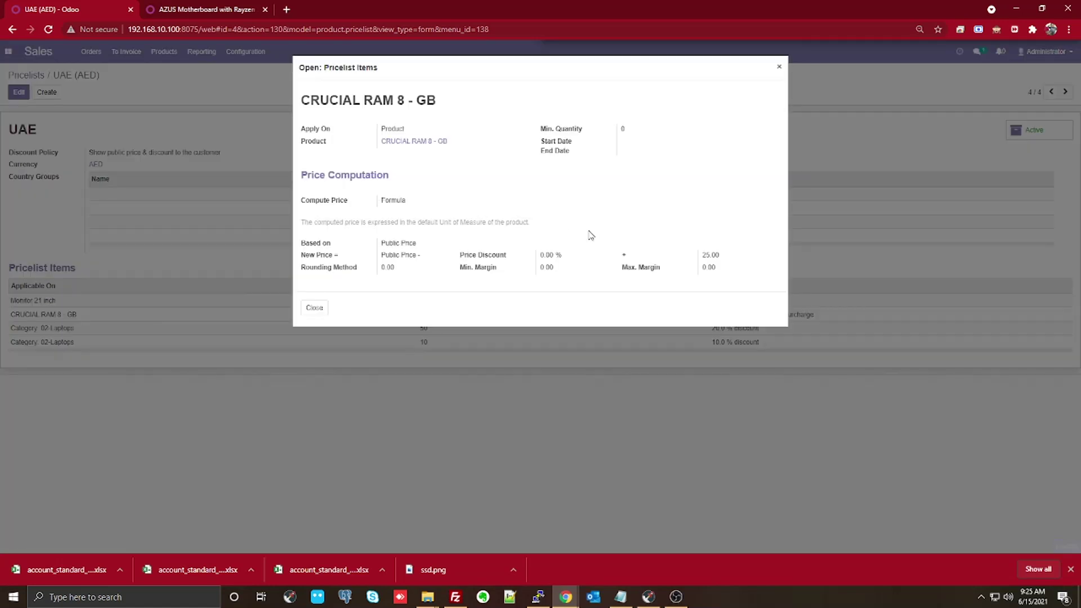
{"action": "right_click", "coordinate": [420, 141]}
{"action": "left_click", "coordinate": [458, 152]}
{"action": "left_click", "coordinate": [314, 309]}
{"action": "left_click", "coordinate": [338, 9]}
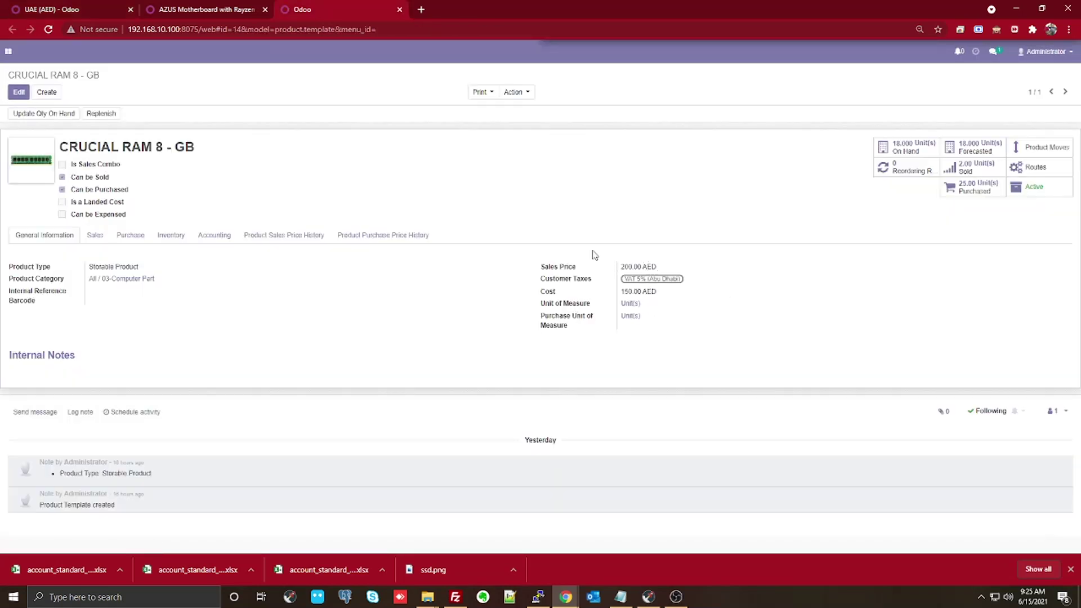
Close the two product browser tabs and return from the UAE pricelist to the list of all pricelists
{"action": "left_click", "coordinate": [399, 9]}
{"action": "left_click", "coordinate": [266, 9]}
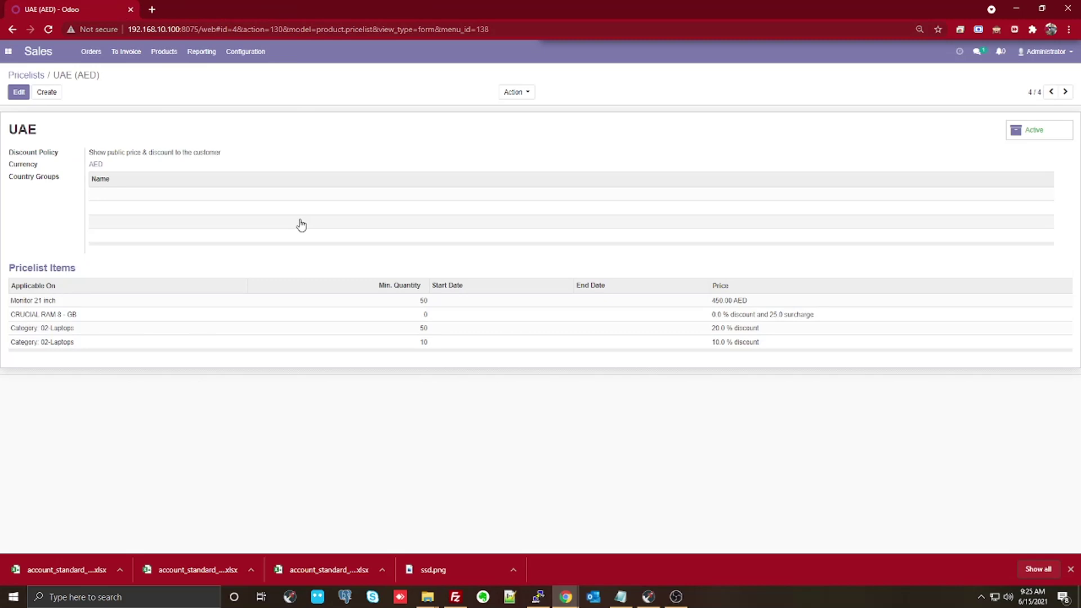
{"action": "left_click", "coordinate": [23, 75]}
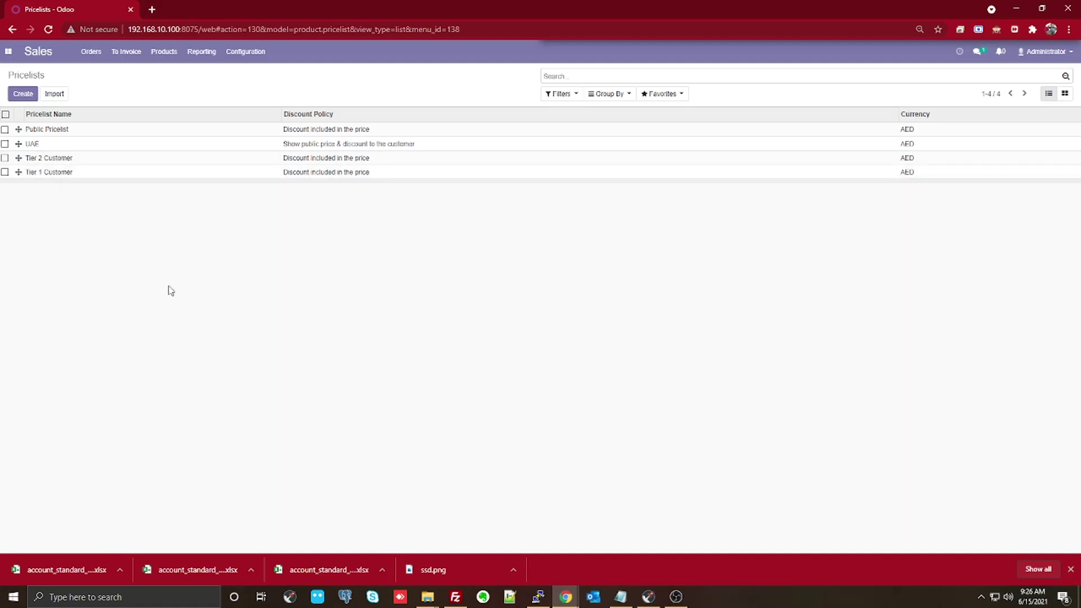
Review the 01-Computers, 02-Laptops and 04-Computer Accessories category items in the Tier 1 Customer pricelist
{"action": "left_click", "coordinate": [67, 174]}
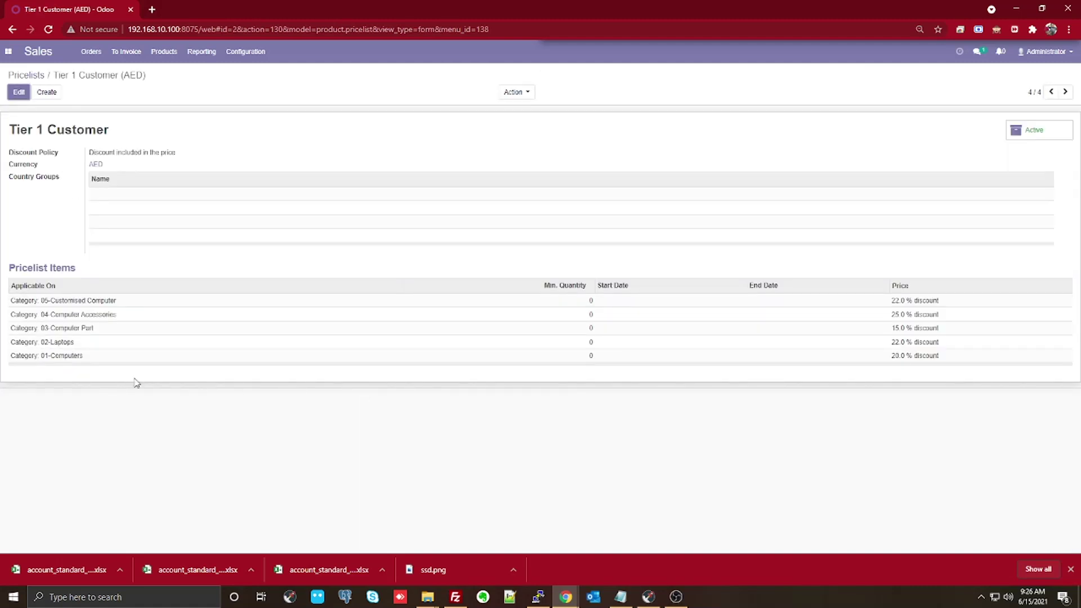
{"action": "left_click", "coordinate": [60, 361]}
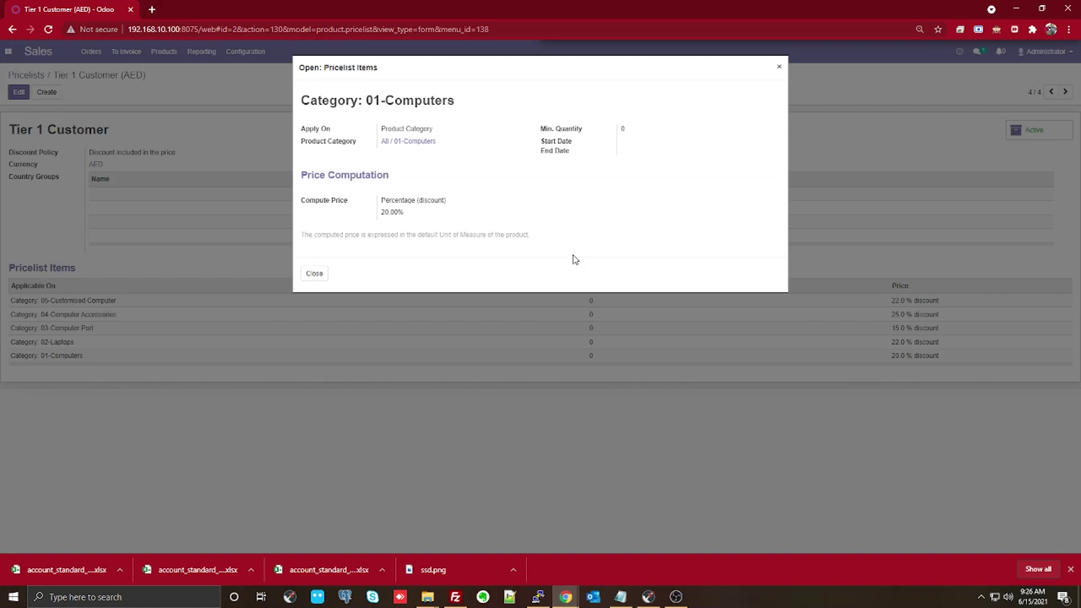
{"action": "left_click", "coordinate": [314, 273]}
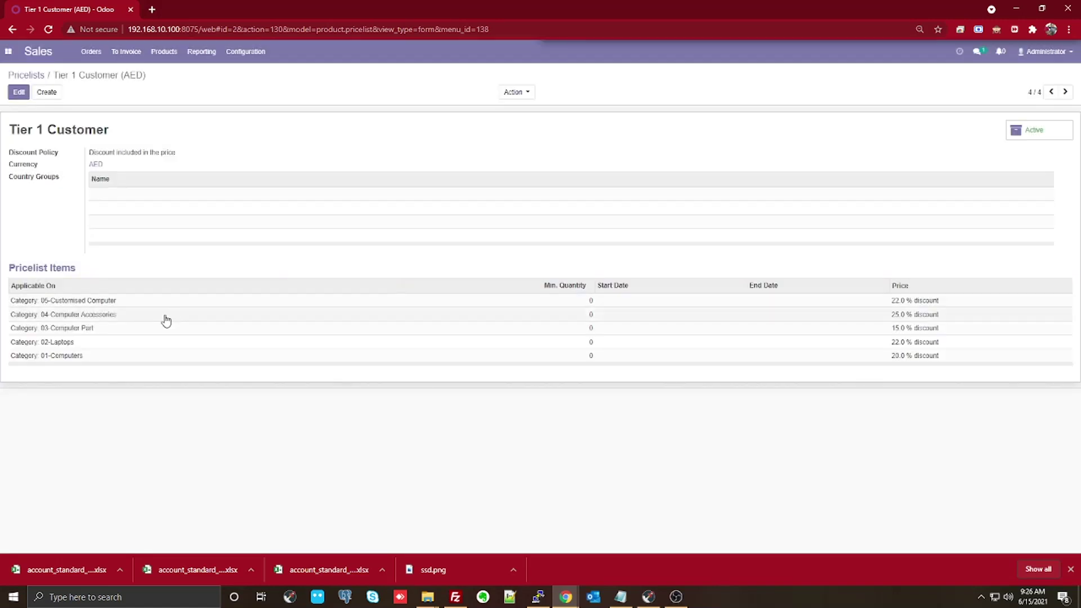
{"action": "left_click", "coordinate": [138, 344]}
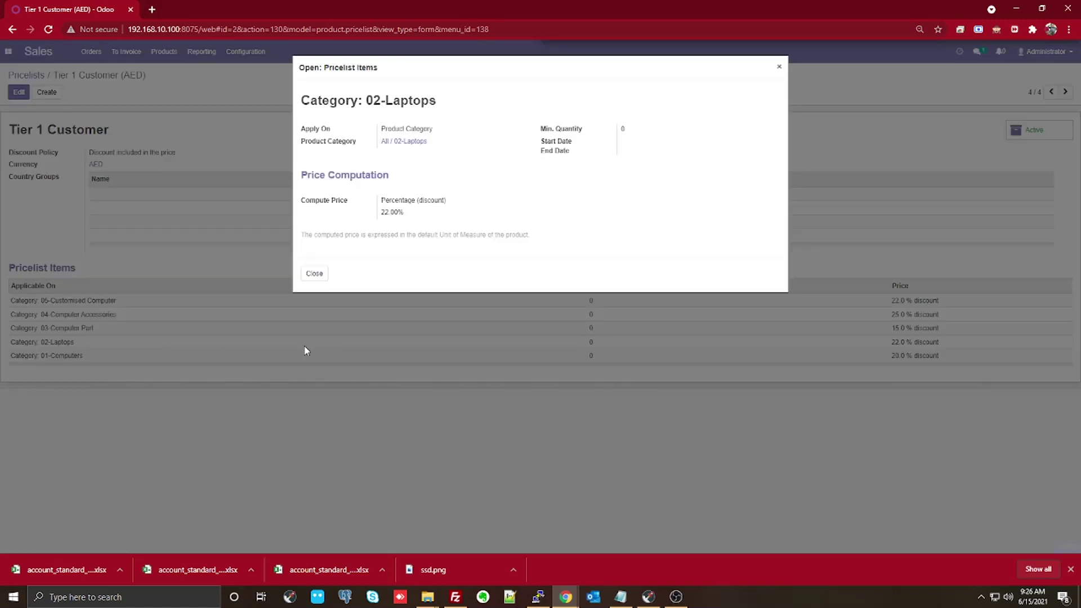
{"action": "left_click", "coordinate": [314, 273]}
{"action": "left_click", "coordinate": [84, 342]}
{"action": "left_click", "coordinate": [313, 274]}
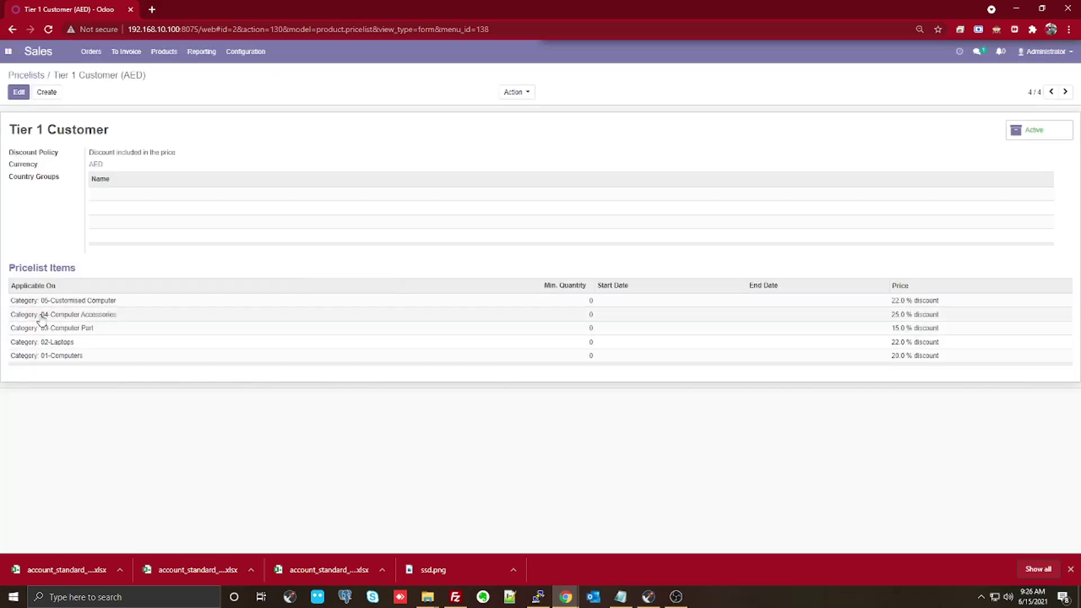
{"action": "left_click", "coordinate": [42, 315]}
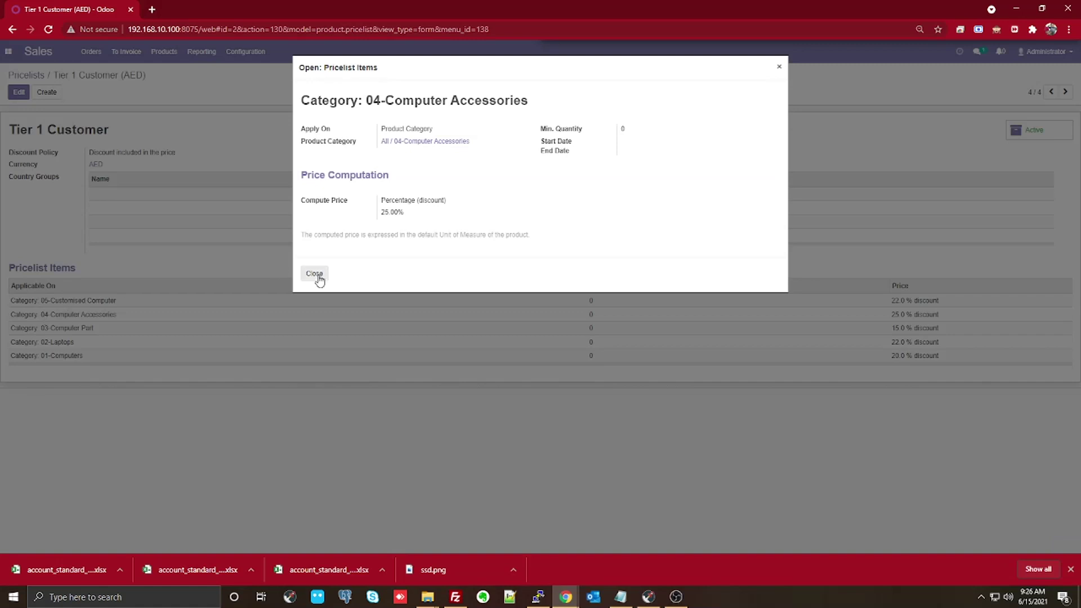
{"action": "left_click", "coordinate": [313, 274]}
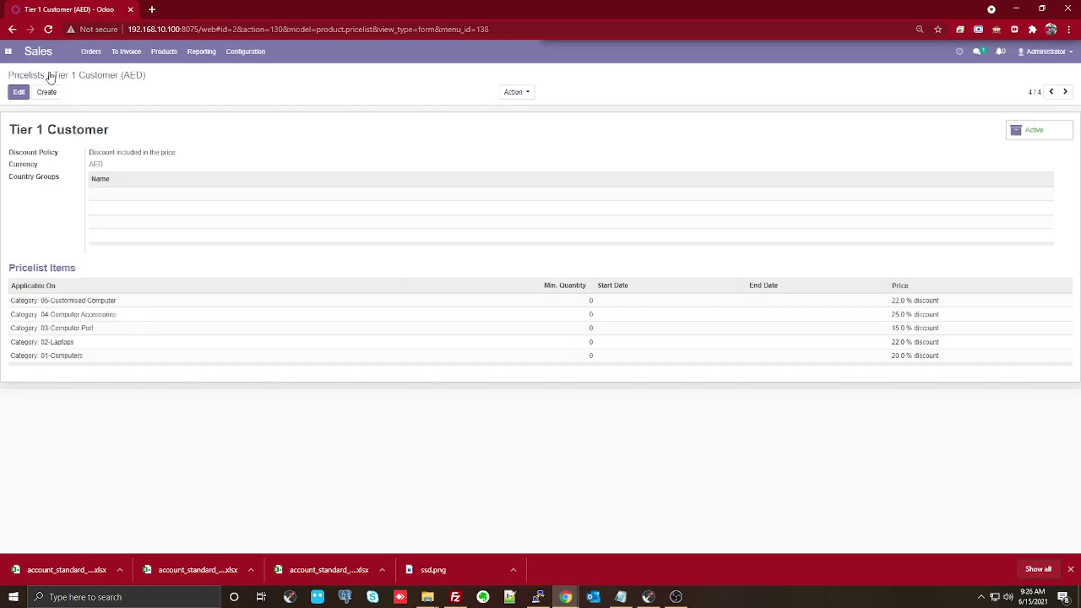
Review the 04-Computer Accessories and 05-Customised Computer category items in the Tier 2 Customer pricelist, and return to the pricelist overview
{"action": "left_click", "coordinate": [26, 75]}
{"action": "left_click", "coordinate": [48, 159]}
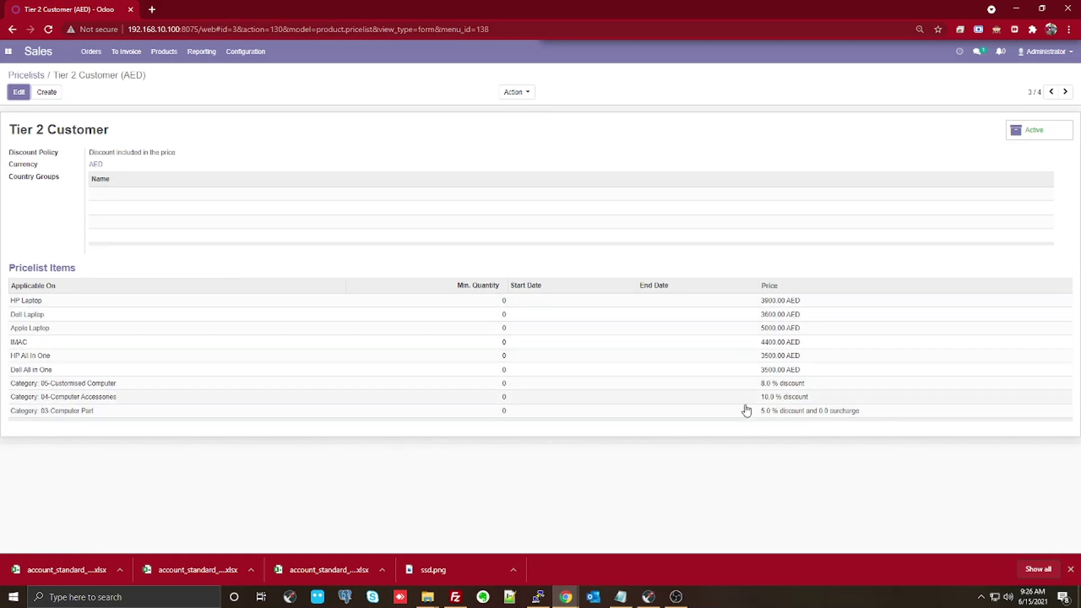
{"action": "left_click", "coordinate": [89, 397]}
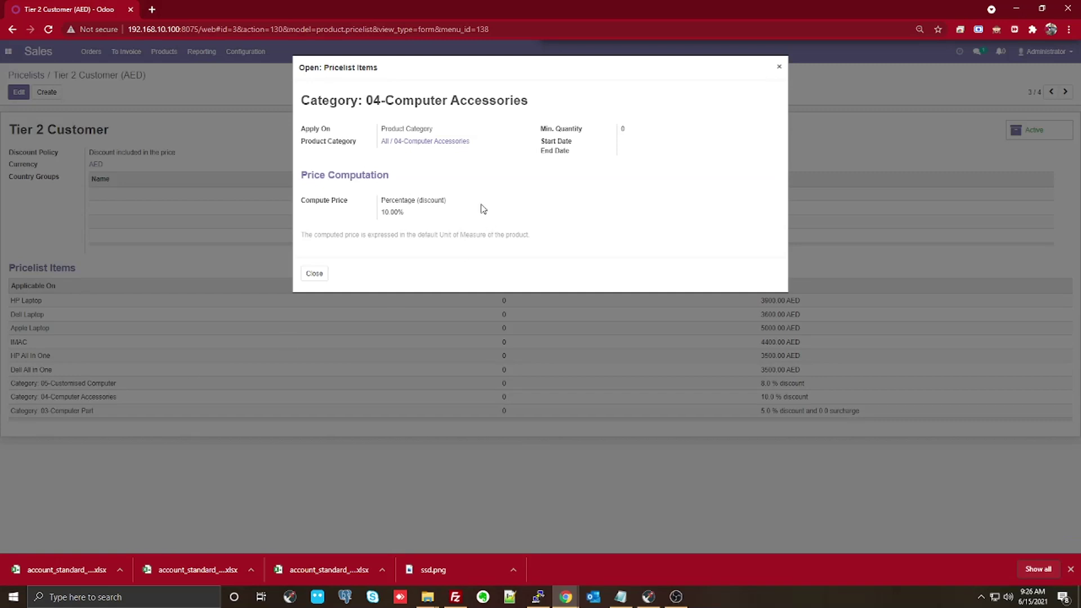
{"action": "left_click", "coordinate": [314, 273]}
{"action": "left_click", "coordinate": [101, 383]}
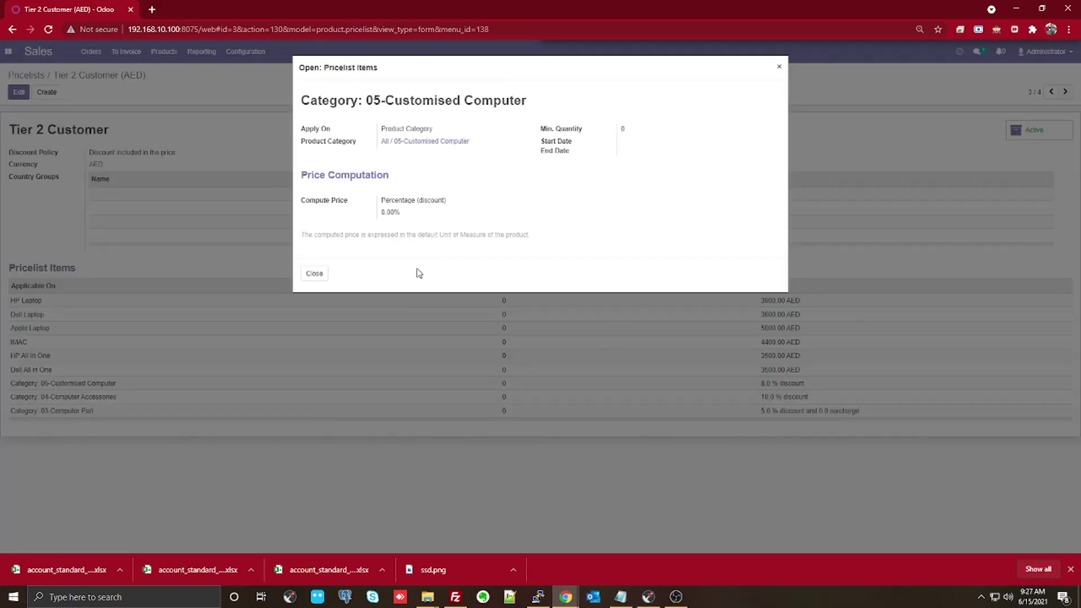
{"action": "left_click", "coordinate": [313, 274]}
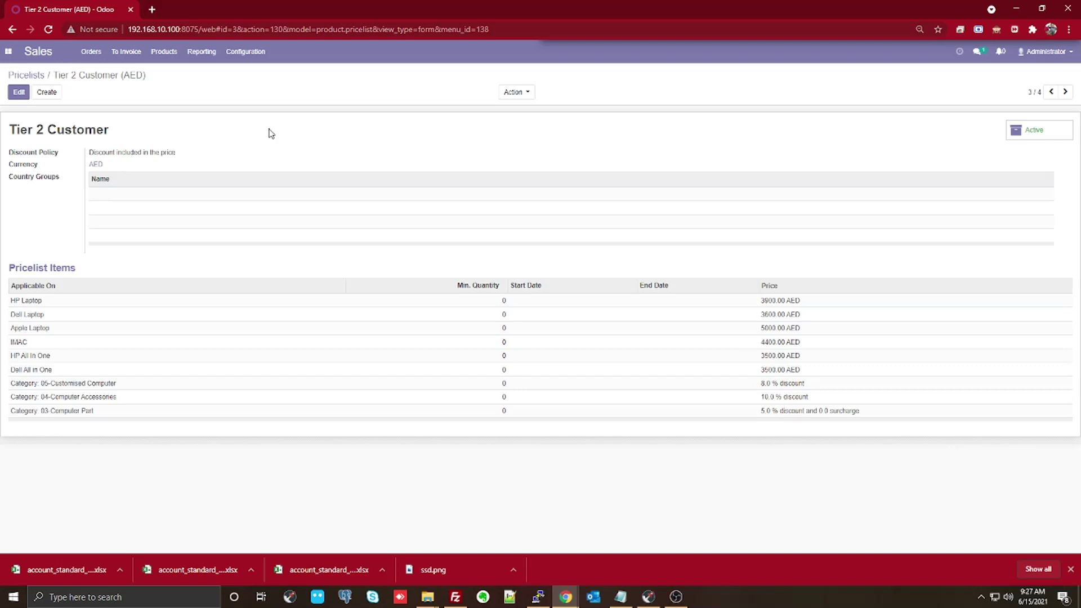
{"action": "left_click", "coordinate": [28, 77]}
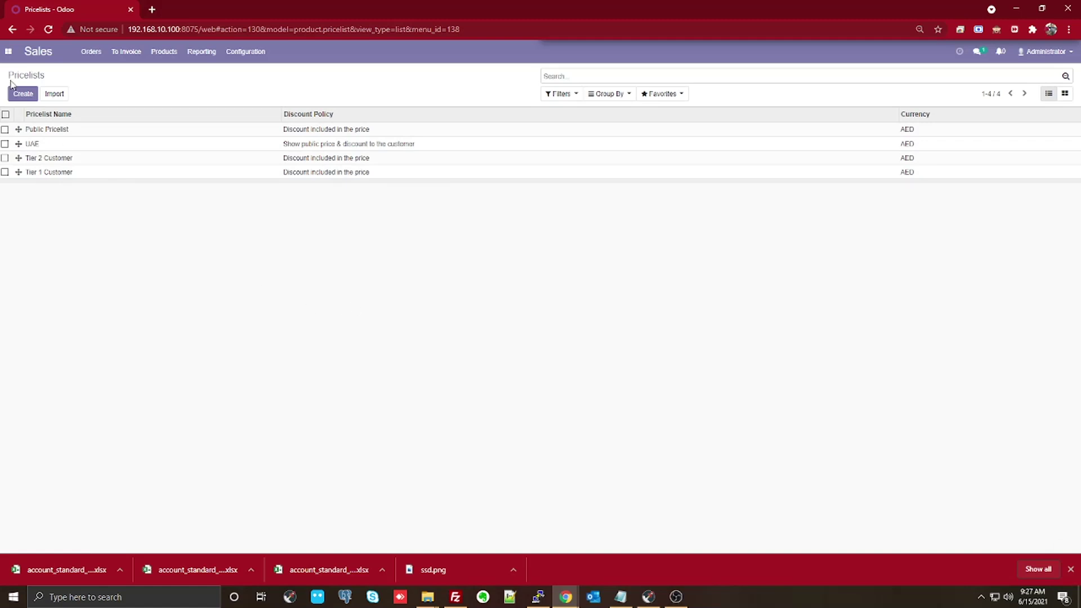
Open the sales customers and show them in list view
{"action": "left_click", "coordinate": [99, 59]}
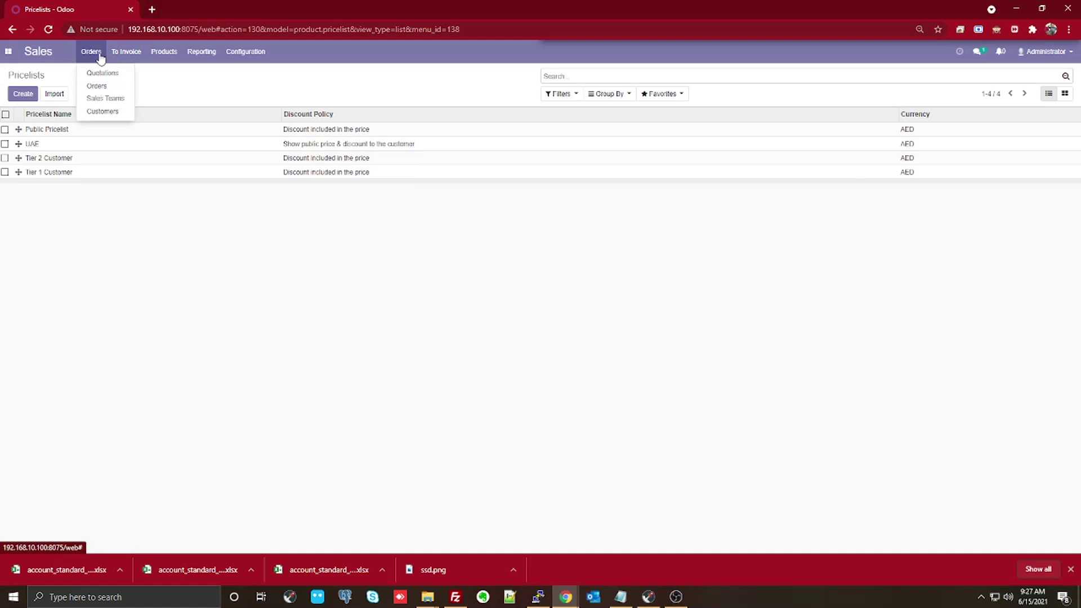
{"action": "left_click", "coordinate": [104, 110]}
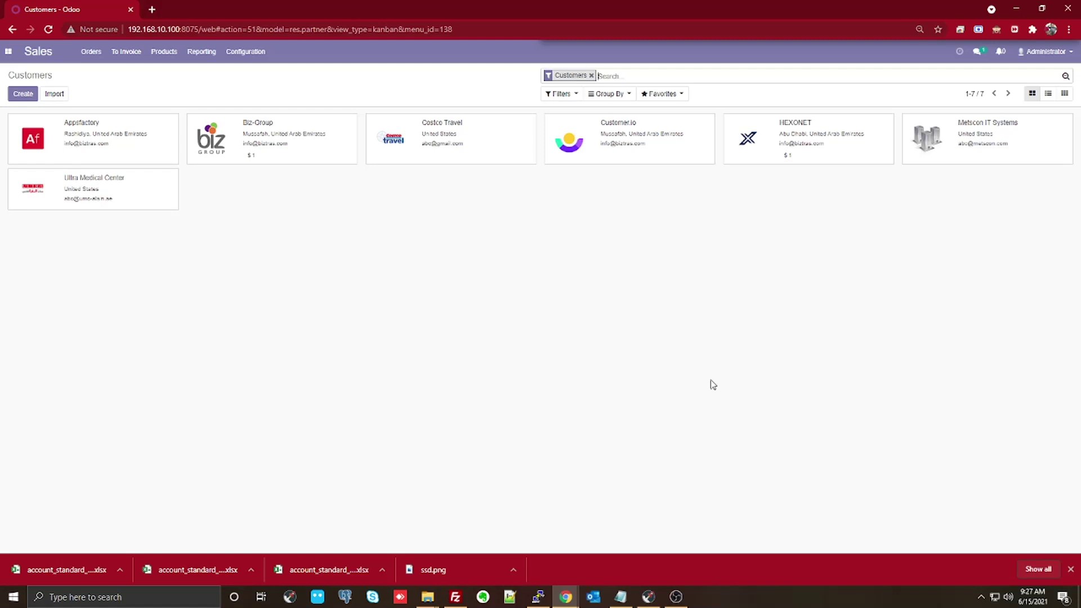
{"action": "left_click", "coordinate": [1047, 93]}
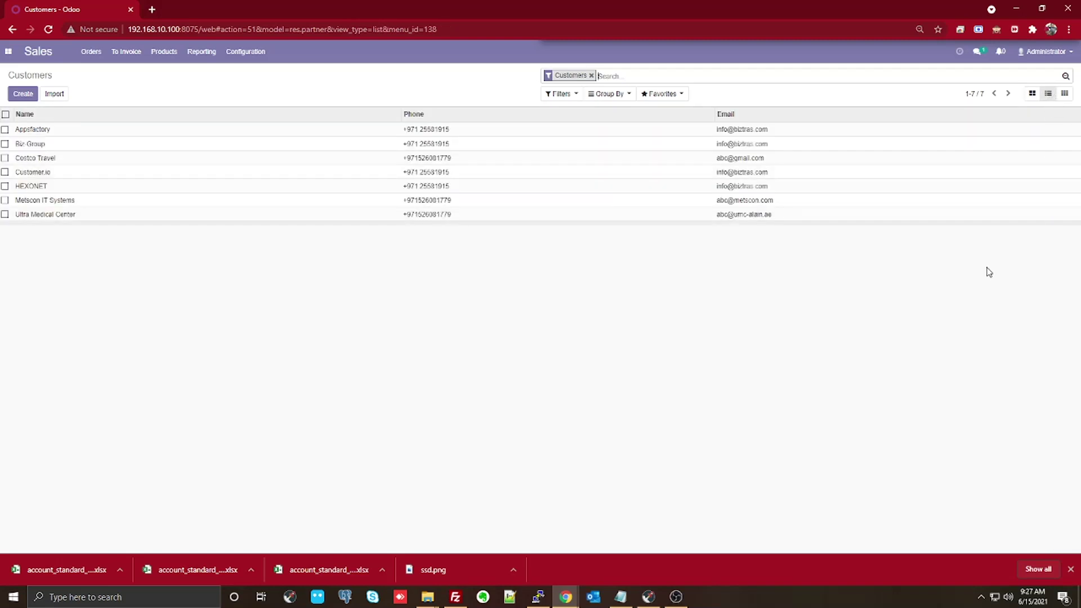
Group the customer list by Country and expand the United Arab Emirates and United States groups
{"action": "left_click", "coordinate": [604, 94]}
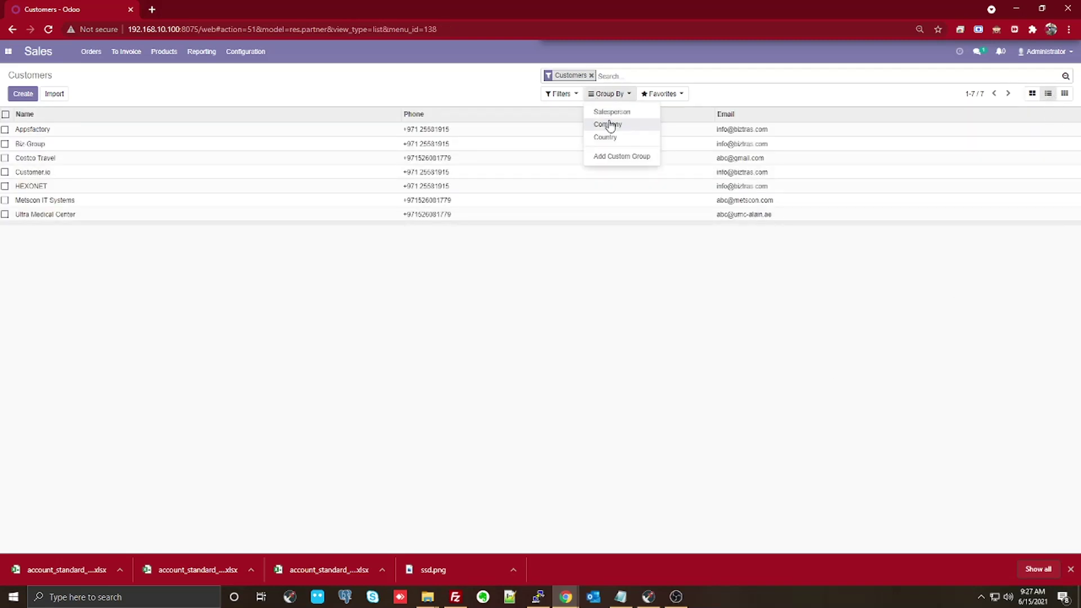
{"action": "left_click", "coordinate": [619, 156]}
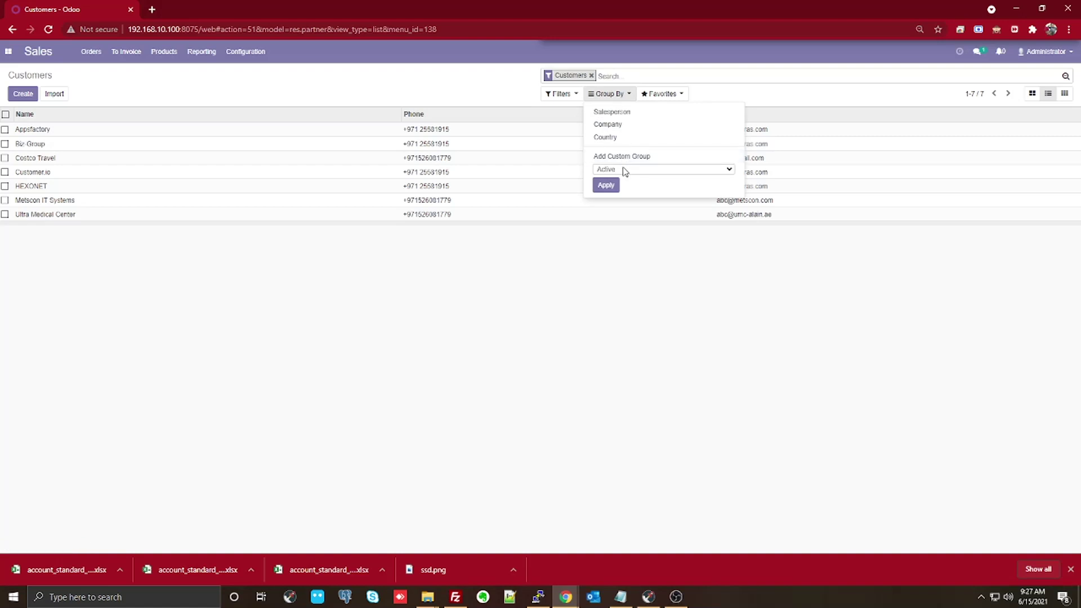
{"action": "left_click", "coordinate": [623, 170]}
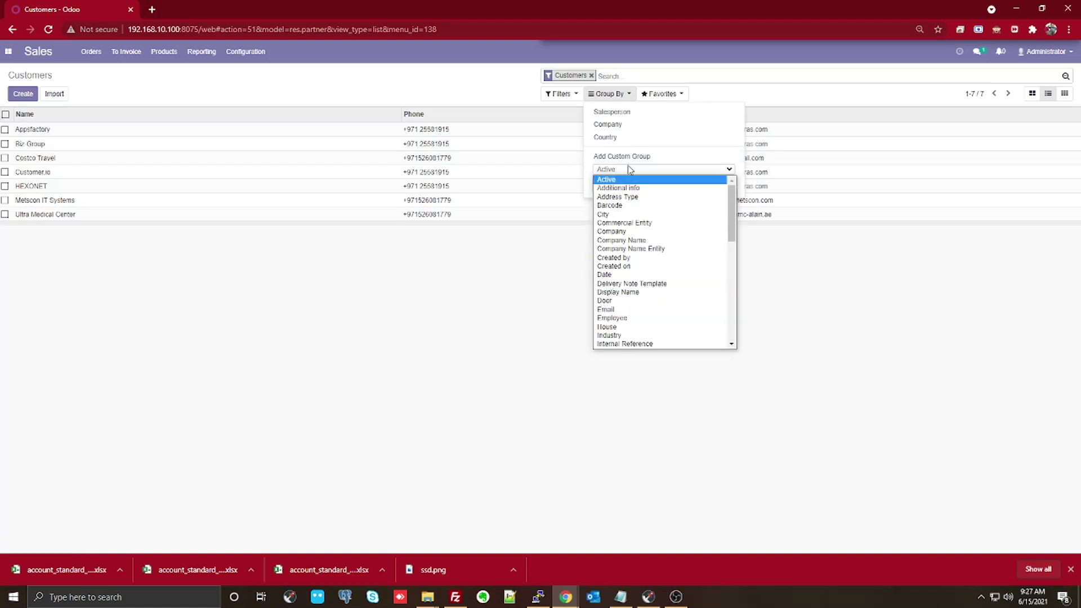
{"action": "left_click", "coordinate": [622, 142]}
{"action": "left_click", "coordinate": [622, 142]}
{"action": "left_click", "coordinate": [277, 377]}
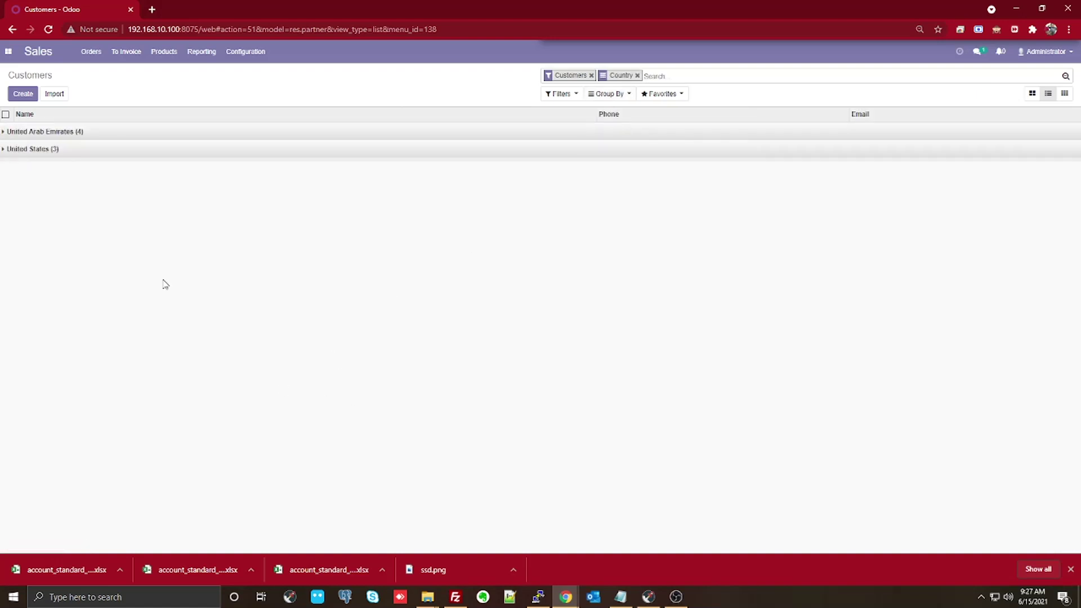
{"action": "left_click", "coordinate": [7, 133]}
{"action": "left_click", "coordinate": [33, 206]}
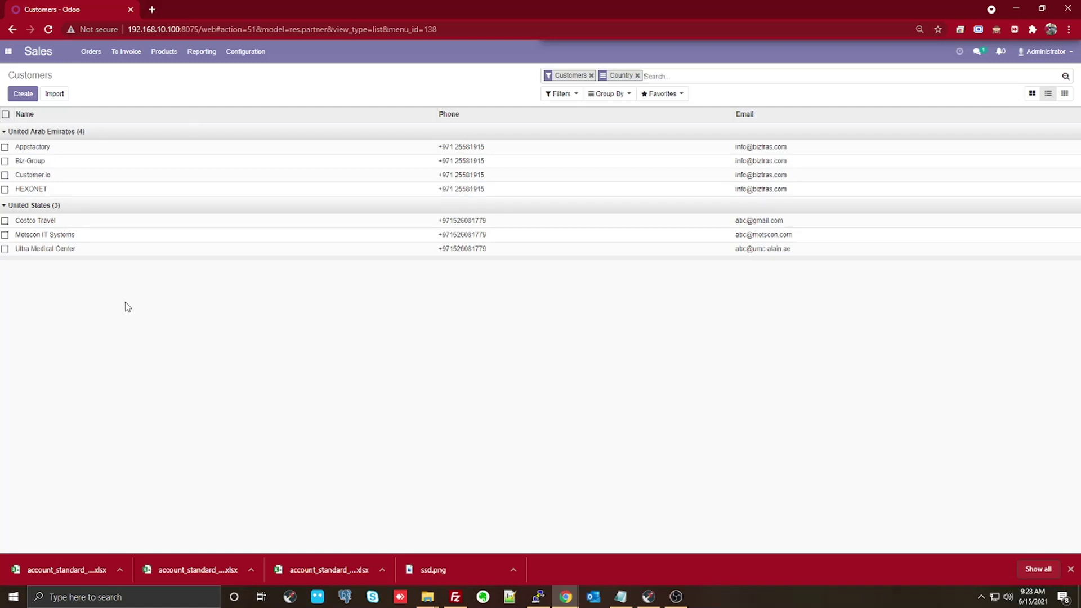
Check the Pricelist setting in the Appsfactory customer's Sales & Purchases details in edit mode, and save the record
{"action": "left_click", "coordinate": [27, 149]}
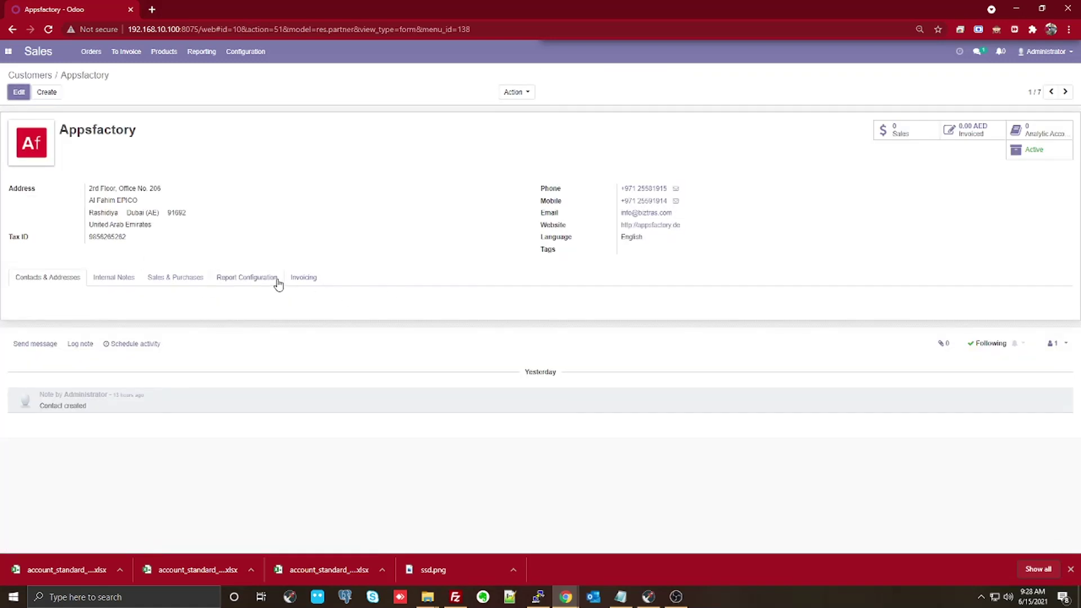
{"action": "left_click", "coordinate": [180, 278]}
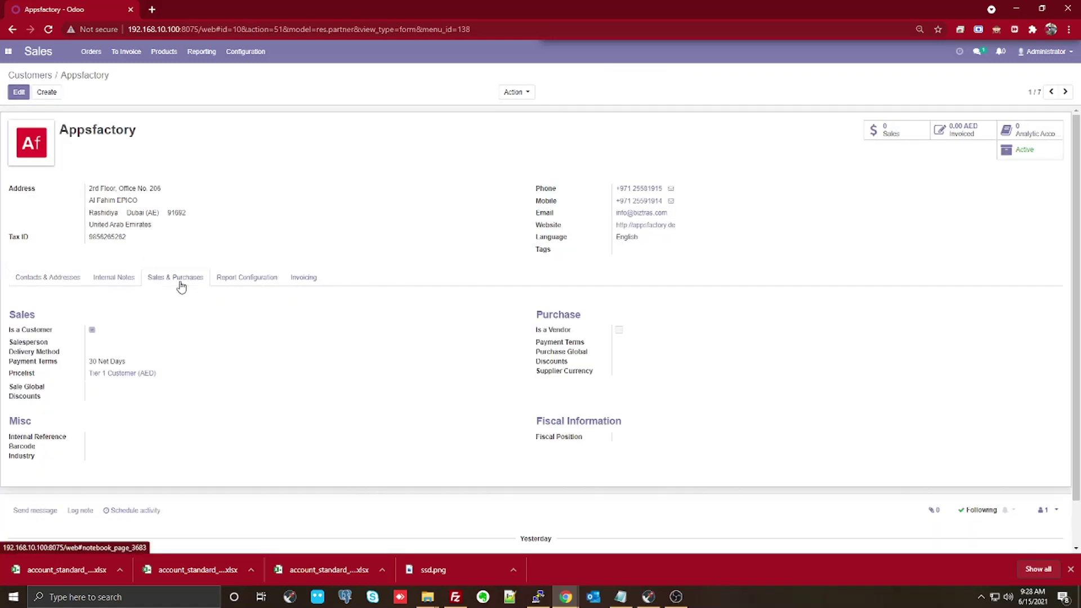
{"action": "left_click", "coordinate": [18, 92]}
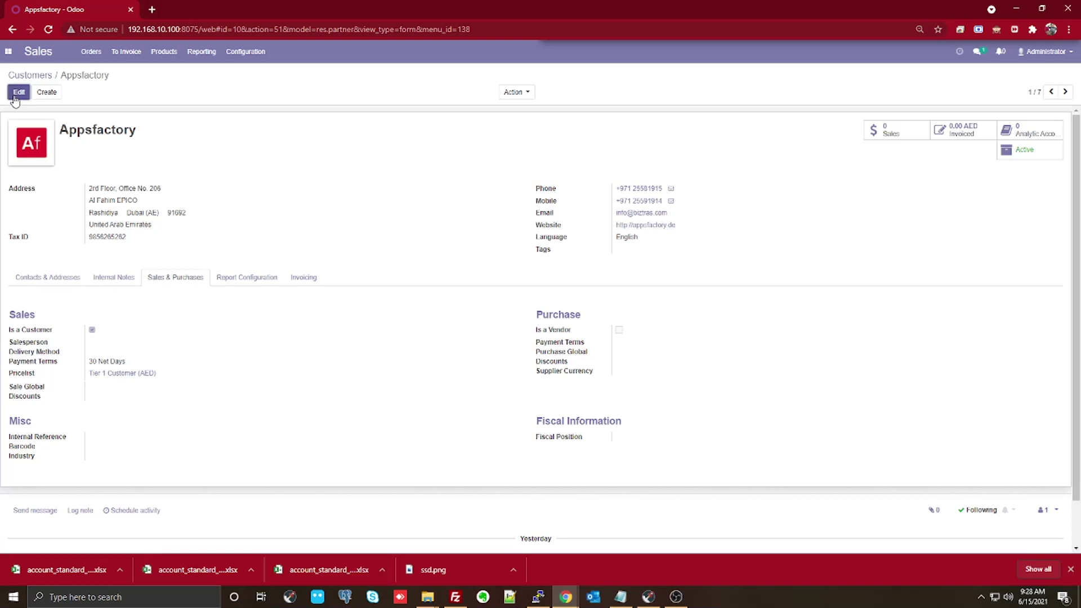
{"action": "mouse_move", "coordinate": [10, 401]}
{"action": "left_mouse_down"}
{"action": "mouse_move", "coordinate": [42, 403]}
{"action": "mouse_move", "coordinate": [26, 404]}
{"action": "left_mouse_up"}
{"action": "double_click", "coordinate": [23, 399]}
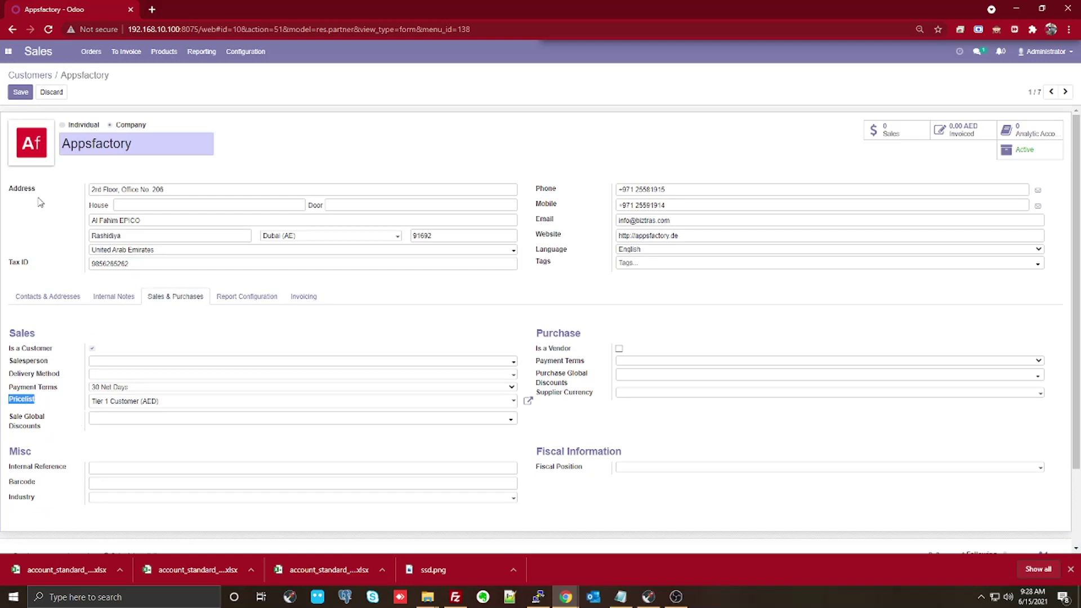
{"action": "left_click", "coordinate": [21, 92]}
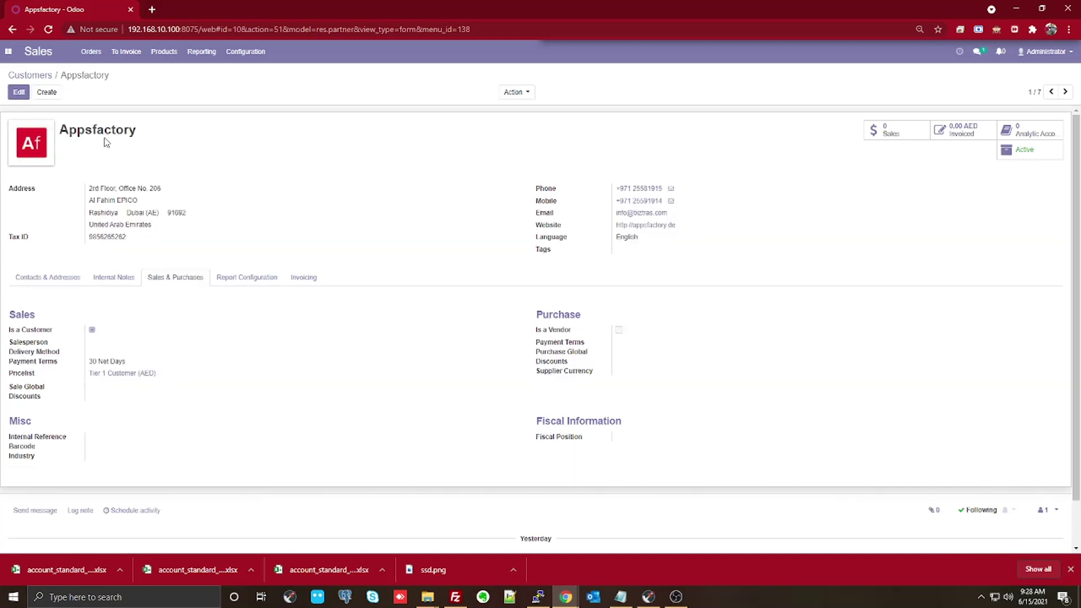
{"action": "double_click", "coordinate": [128, 136]}
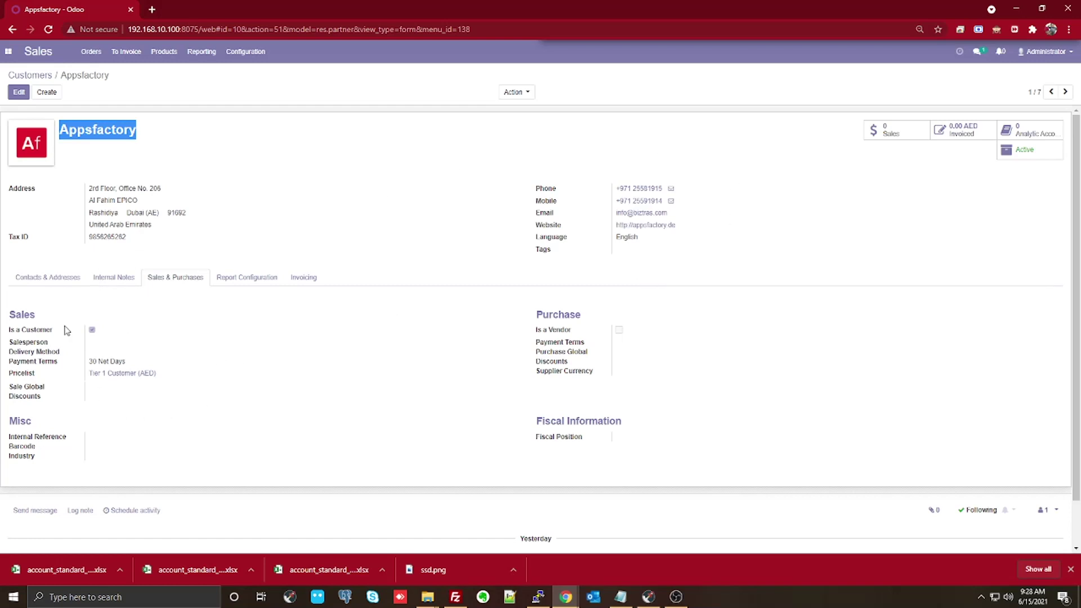
{"action": "left_click_drag", "start_coordinate": [293, 434], "coordinate": [74, 69]}
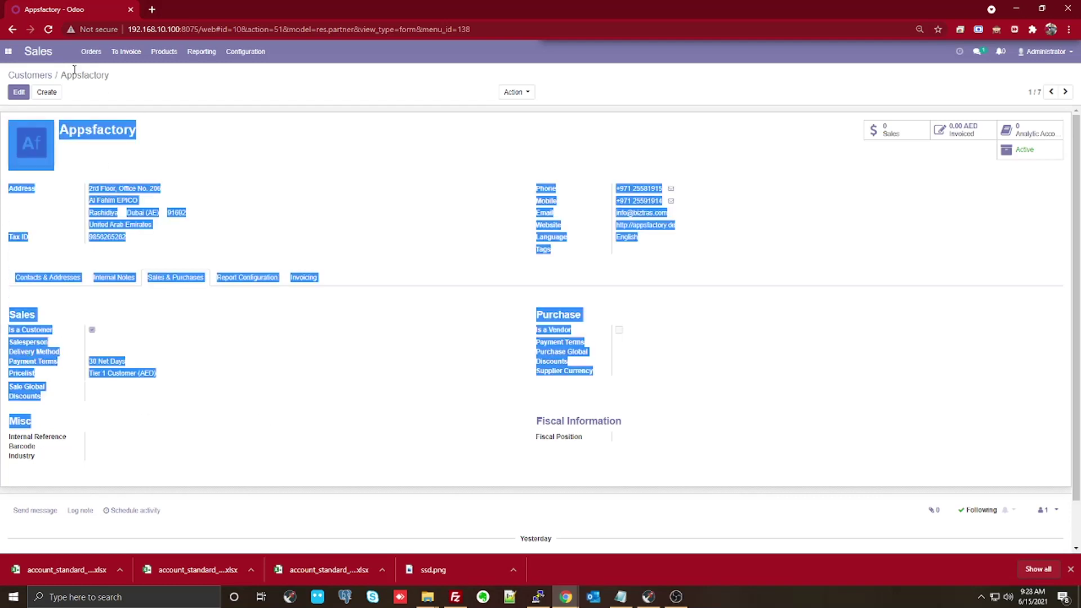
Switch to the Purchase module and open the Vendor Pricelists
{"action": "left_click", "coordinate": [6, 55]}
{"action": "left_click", "coordinate": [13, 104]}
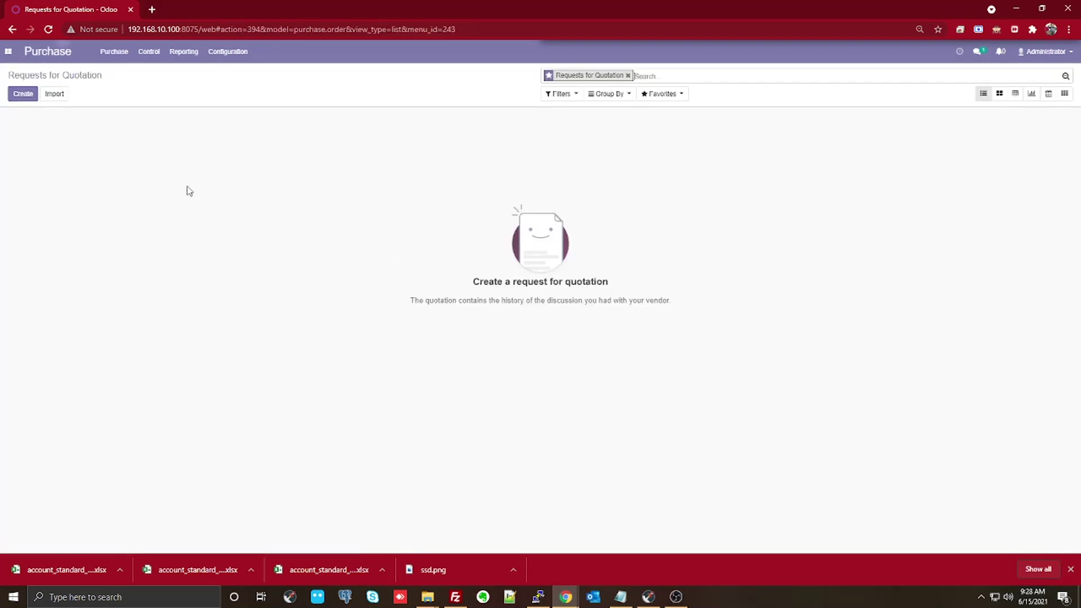
{"action": "left_click", "coordinate": [152, 59]}
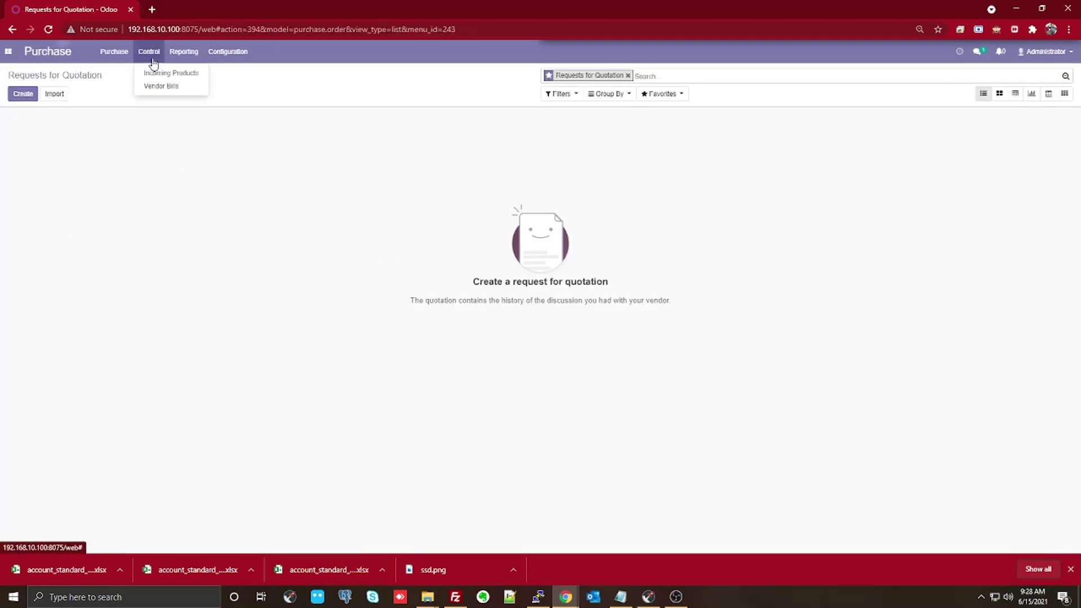
{"action": "mouse_move", "coordinate": [130, 51]}
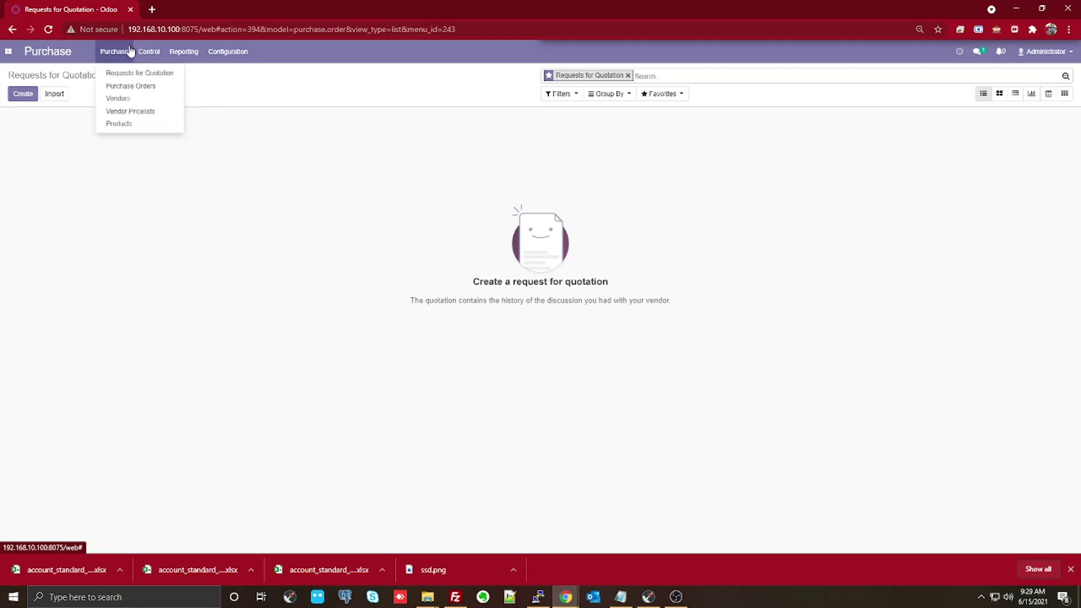
{"action": "left_click", "coordinate": [131, 112]}
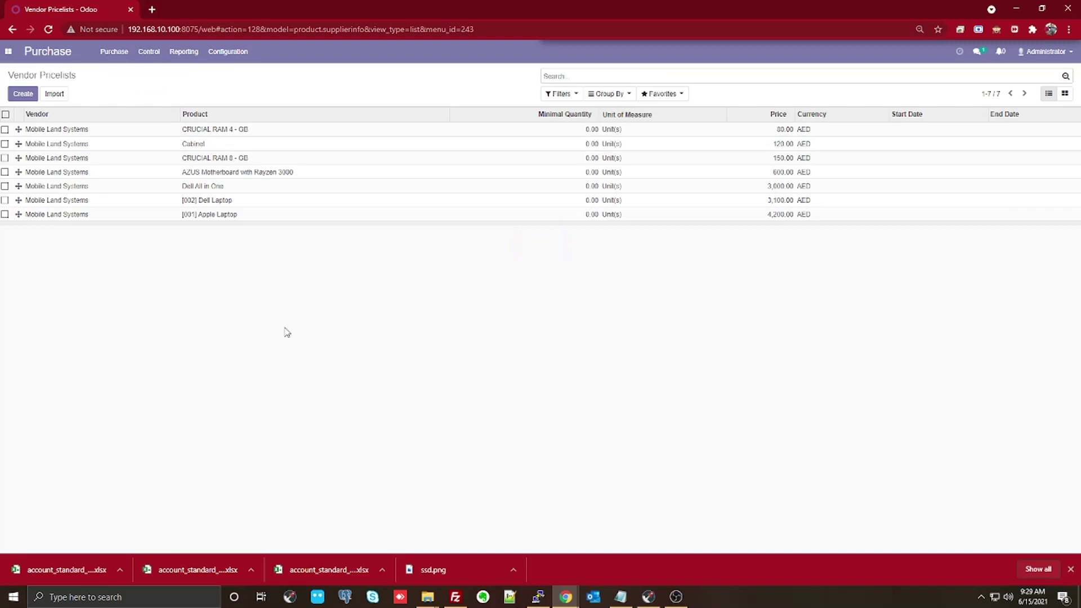
Start a vendor pricelist entry for vendor Alpha Computer with product CRUCIAL RAM 8 - GB, and discard it
{"action": "left_click", "coordinate": [23, 95]}
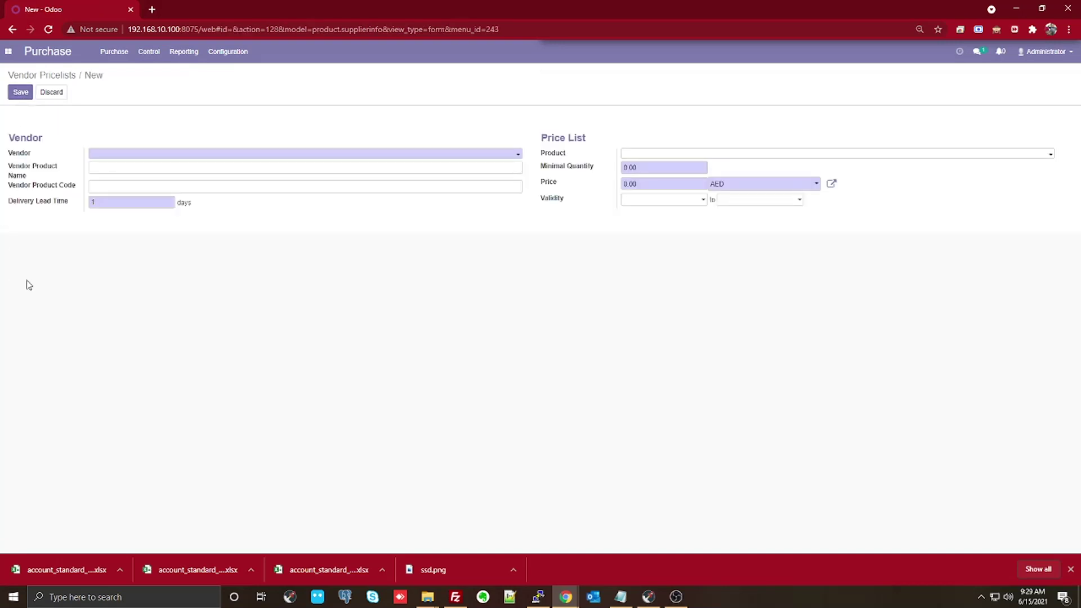
{"action": "left_click", "coordinate": [513, 155]}
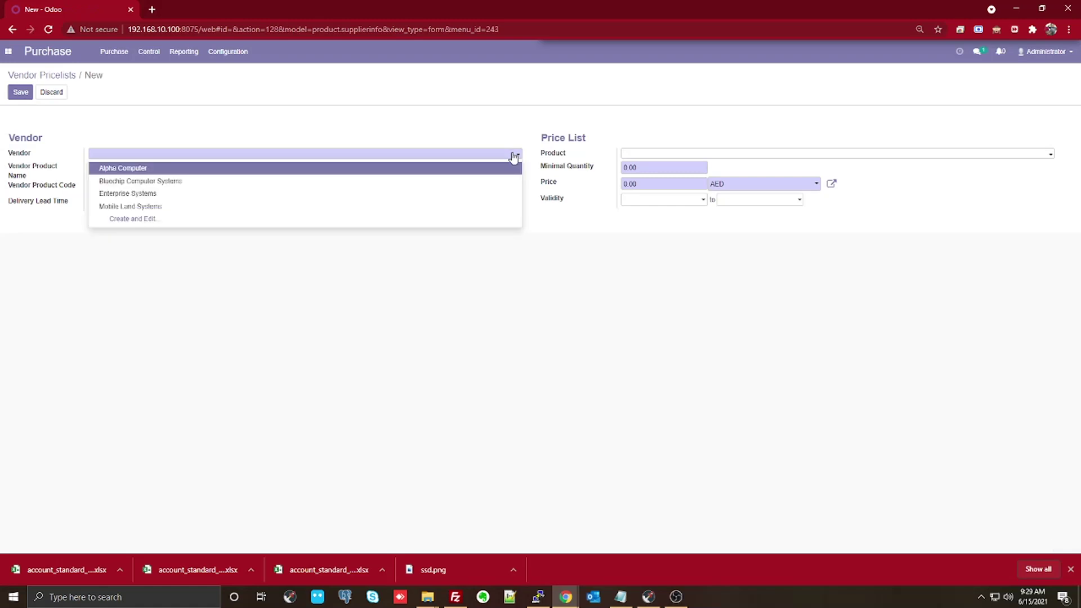
{"action": "left_click", "coordinate": [468, 168]}
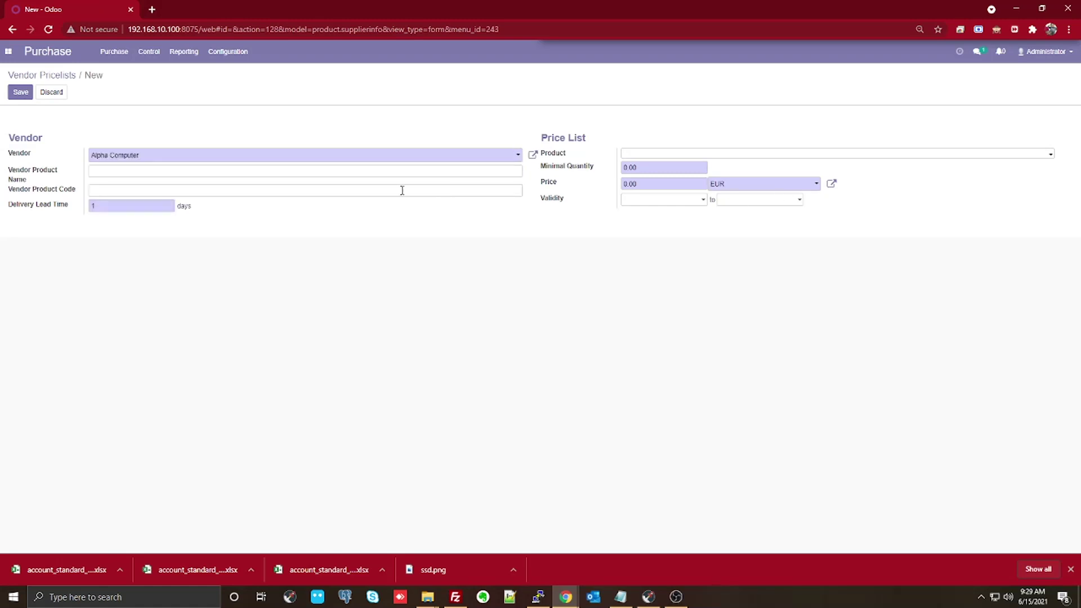
{"action": "left_click", "coordinate": [707, 155]}
{"action": "left_click", "coordinate": [703, 231]}
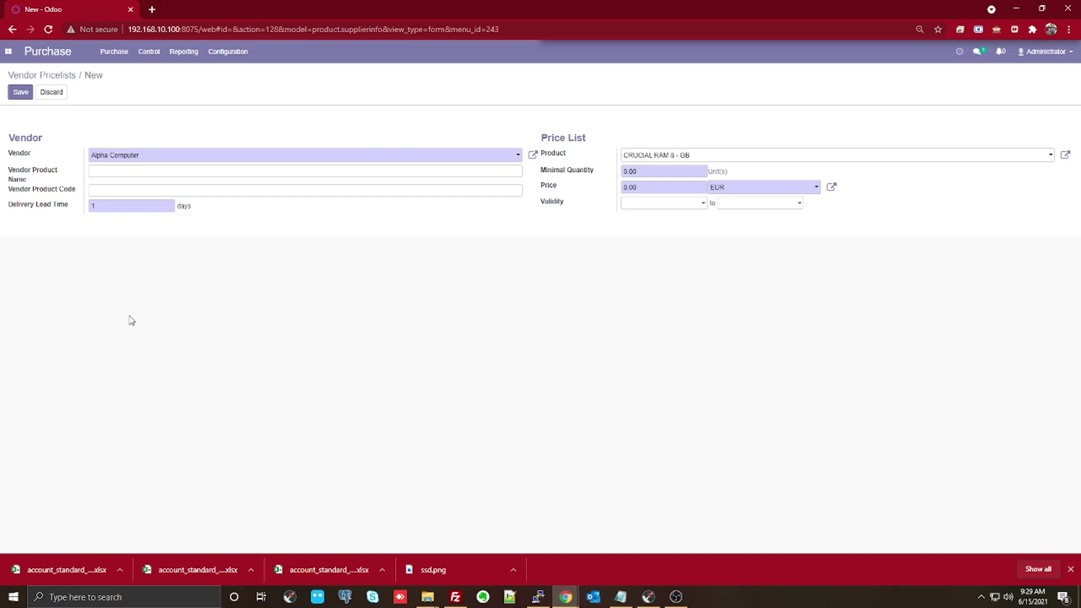
{"action": "left_click", "coordinate": [53, 93]}
{"action": "left_click", "coordinate": [395, 122]}
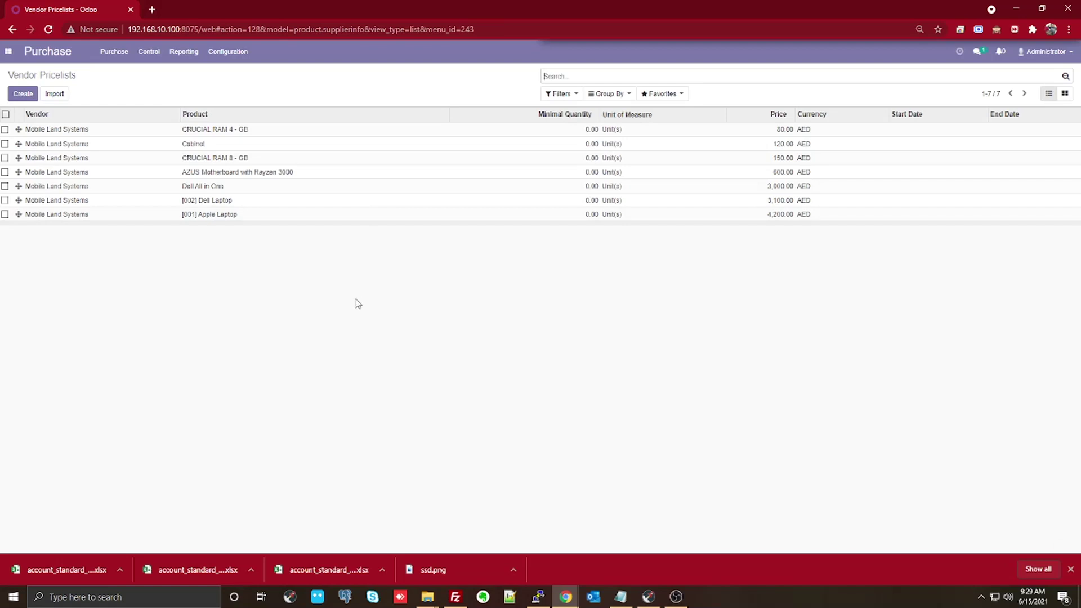
Start importing vendor pricelists, and download and open the Import Template for Vendor Pricelists
{"action": "left_click", "coordinate": [56, 96]}
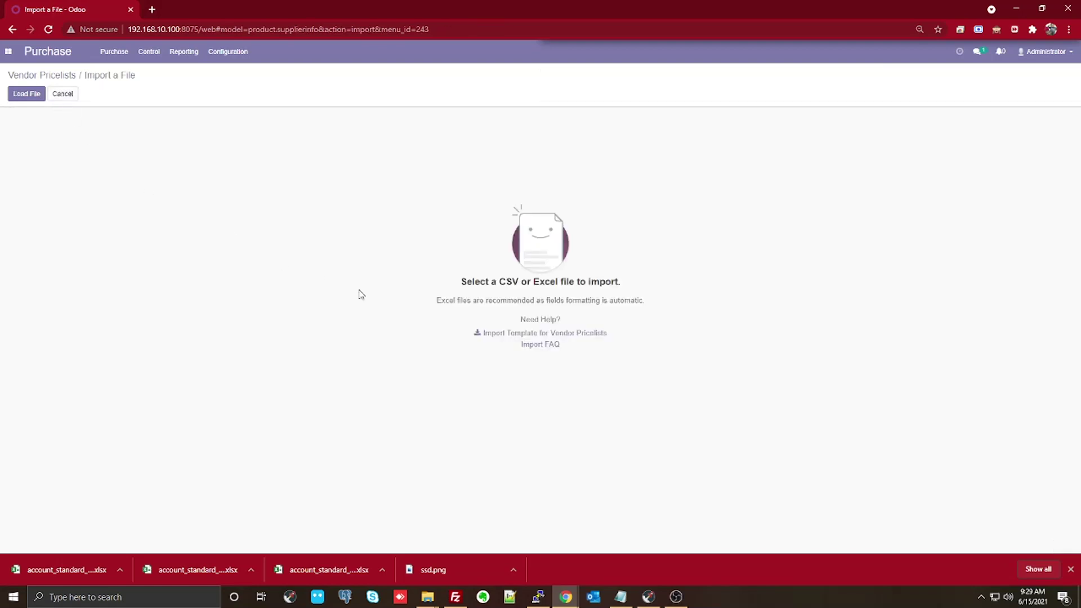
{"action": "left_click", "coordinate": [543, 333]}
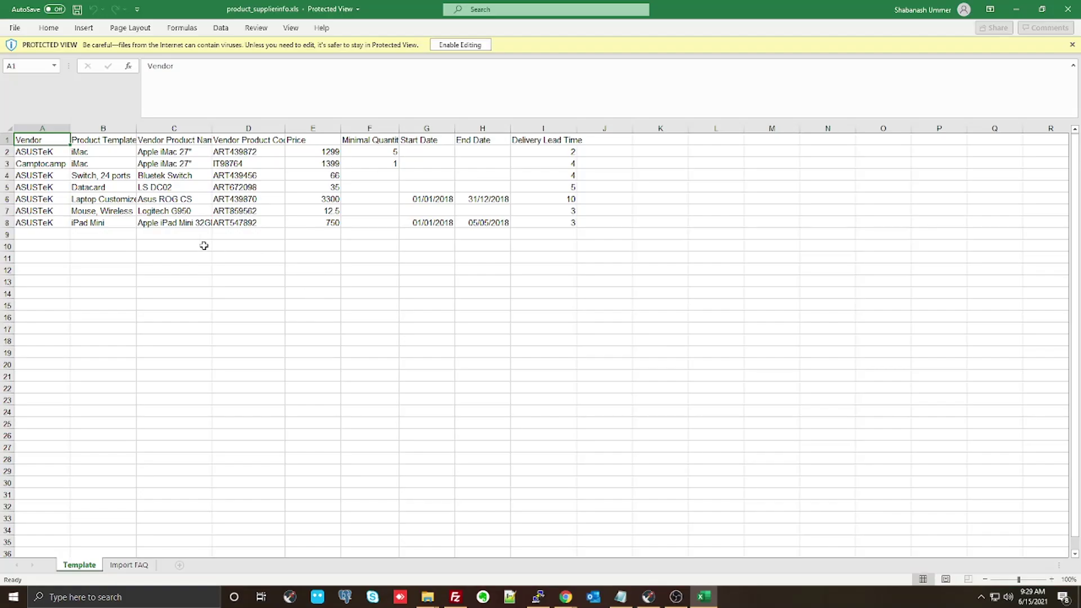
Examine the vendor, product, price, quantity and date columns of the product_supplierinfo.xls template in Excel, and close the workbook
{"action": "left_click_drag", "start_coordinate": [27, 152], "coordinate": [556, 243]}
{"action": "left_click_drag", "start_coordinate": [192, 164], "coordinate": [167, 241]}
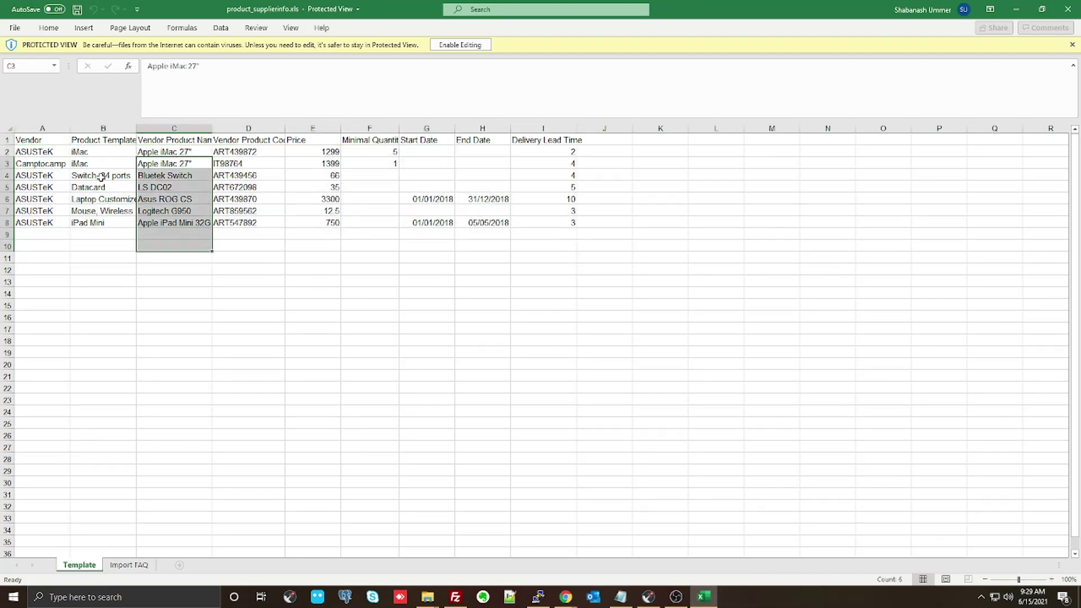
{"action": "left_click_drag", "start_coordinate": [101, 176], "coordinate": [107, 257]}
{"action": "left_click_drag", "start_coordinate": [205, 189], "coordinate": [236, 235]}
{"action": "left_click_drag", "start_coordinate": [345, 165], "coordinate": [331, 230]}
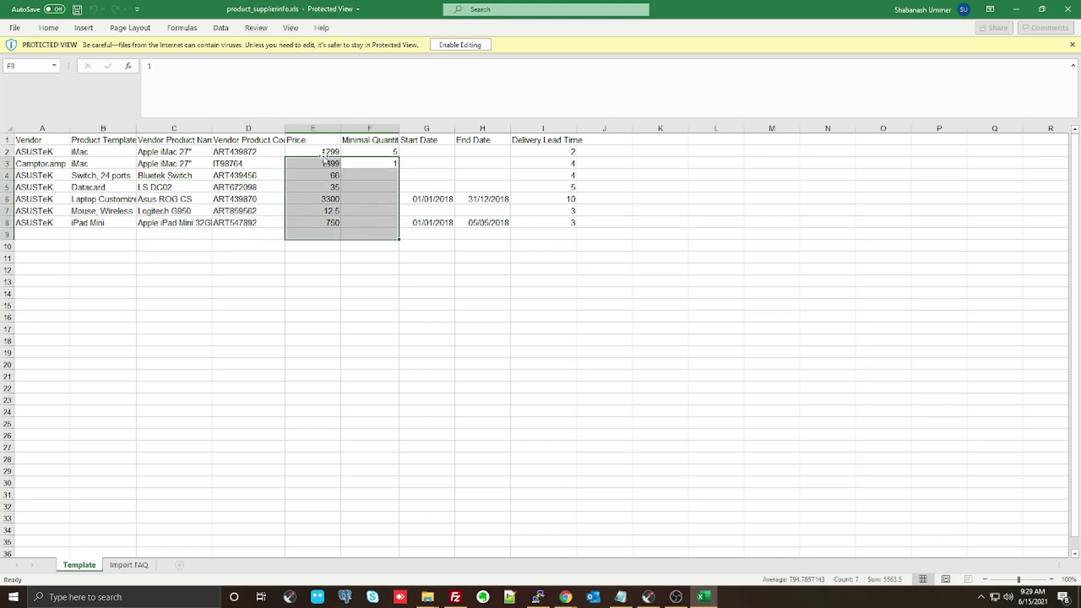
{"action": "left_click_drag", "start_coordinate": [431, 174], "coordinate": [434, 225]}
{"action": "left_click_drag", "start_coordinate": [384, 151], "coordinate": [396, 262]}
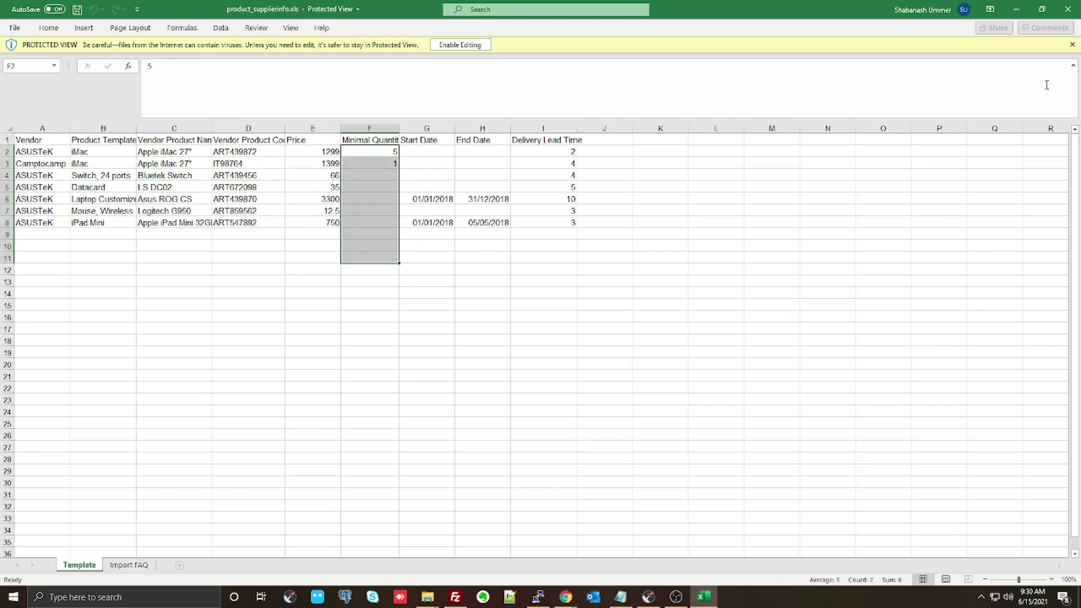
{"action": "left_click", "coordinate": [1076, 12]}
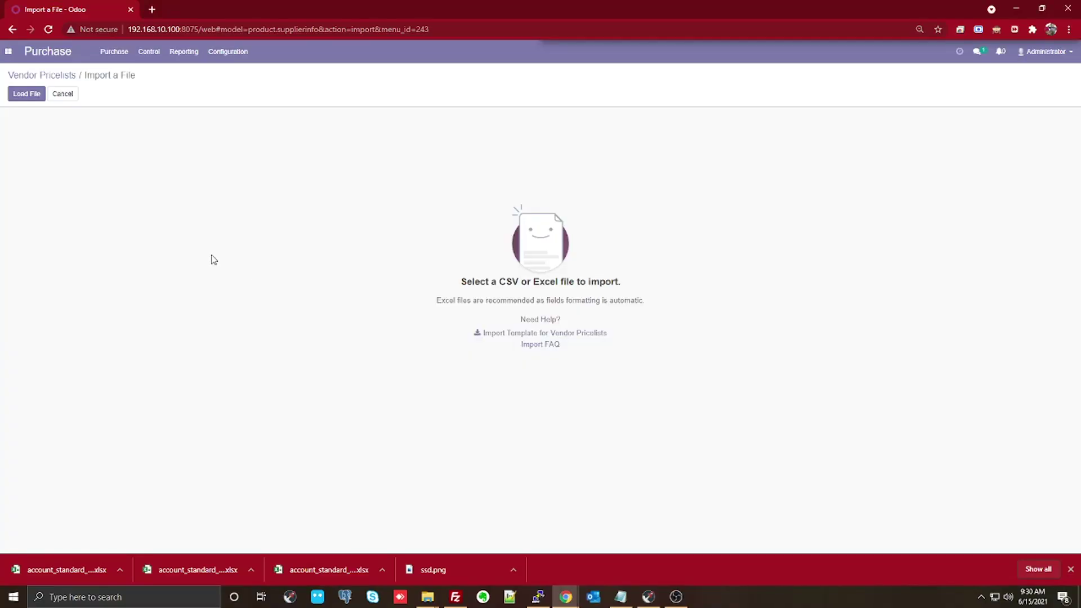